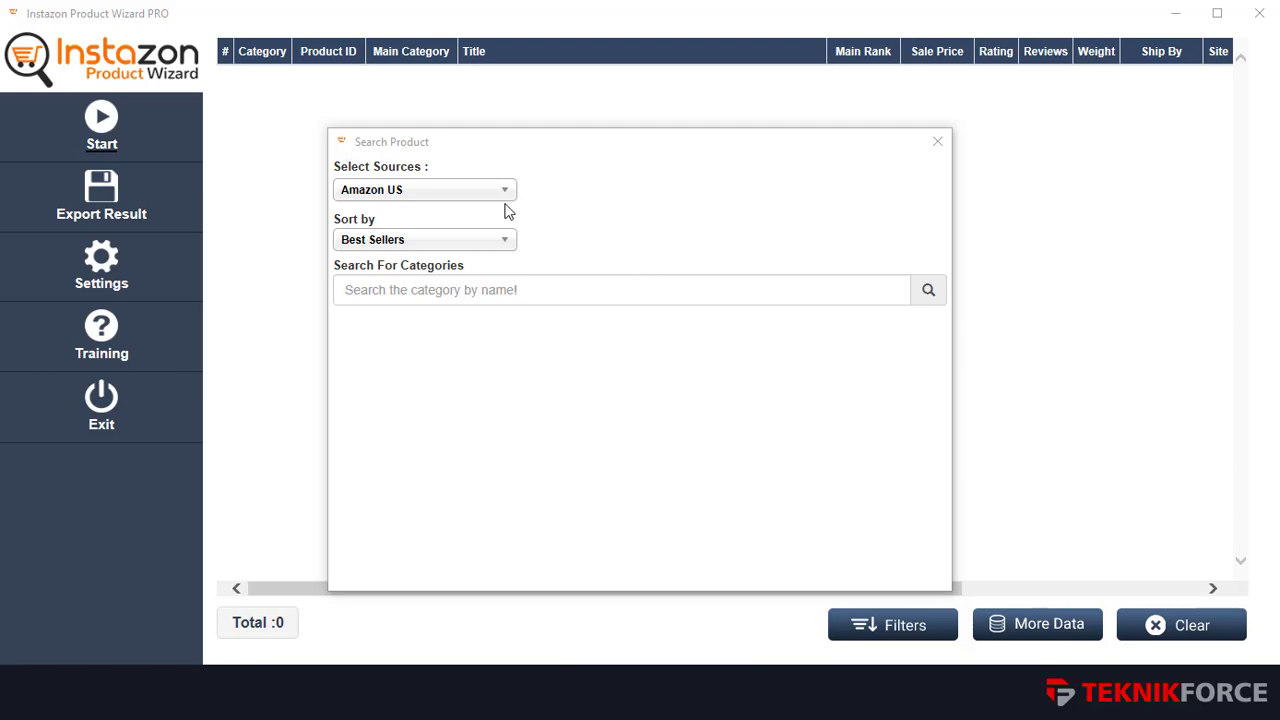
Set Amazon US as the product search source, then bring up the sort order choices.
{"action": "left_click_drag", "start_coordinate": [569, 157], "coordinate": [583, 152]}
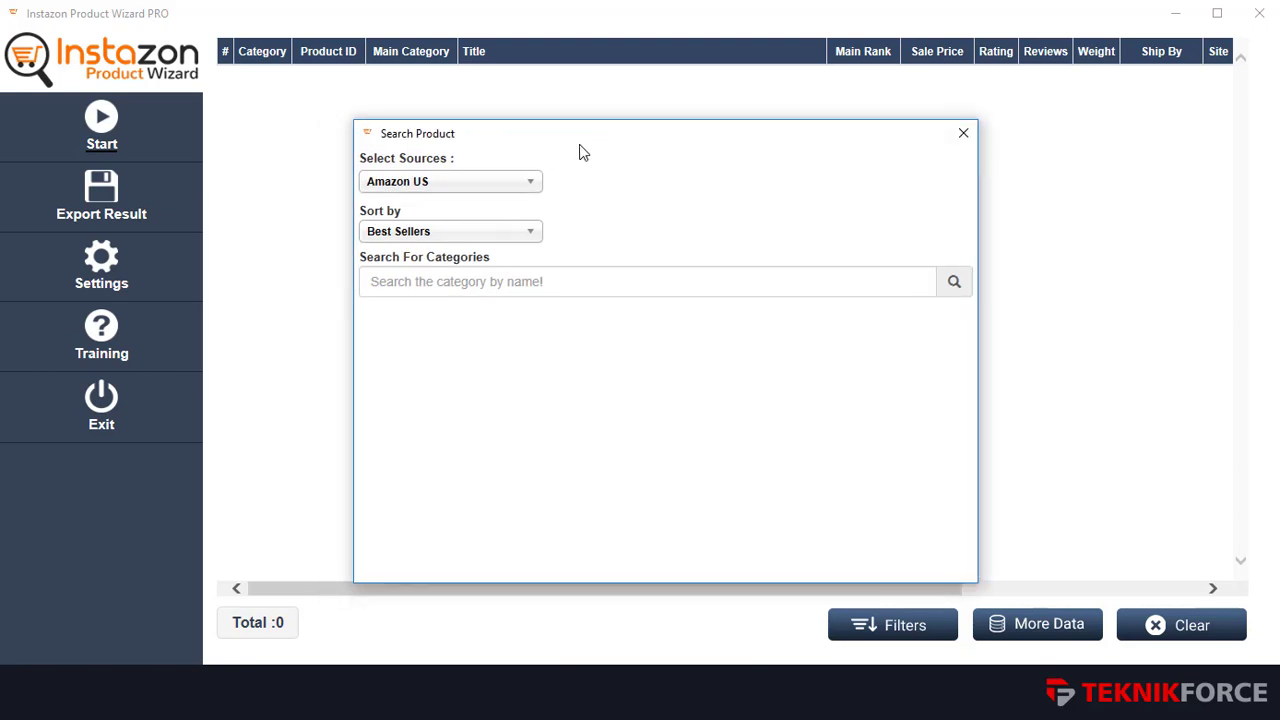
{"action": "left_click", "coordinate": [487, 183]}
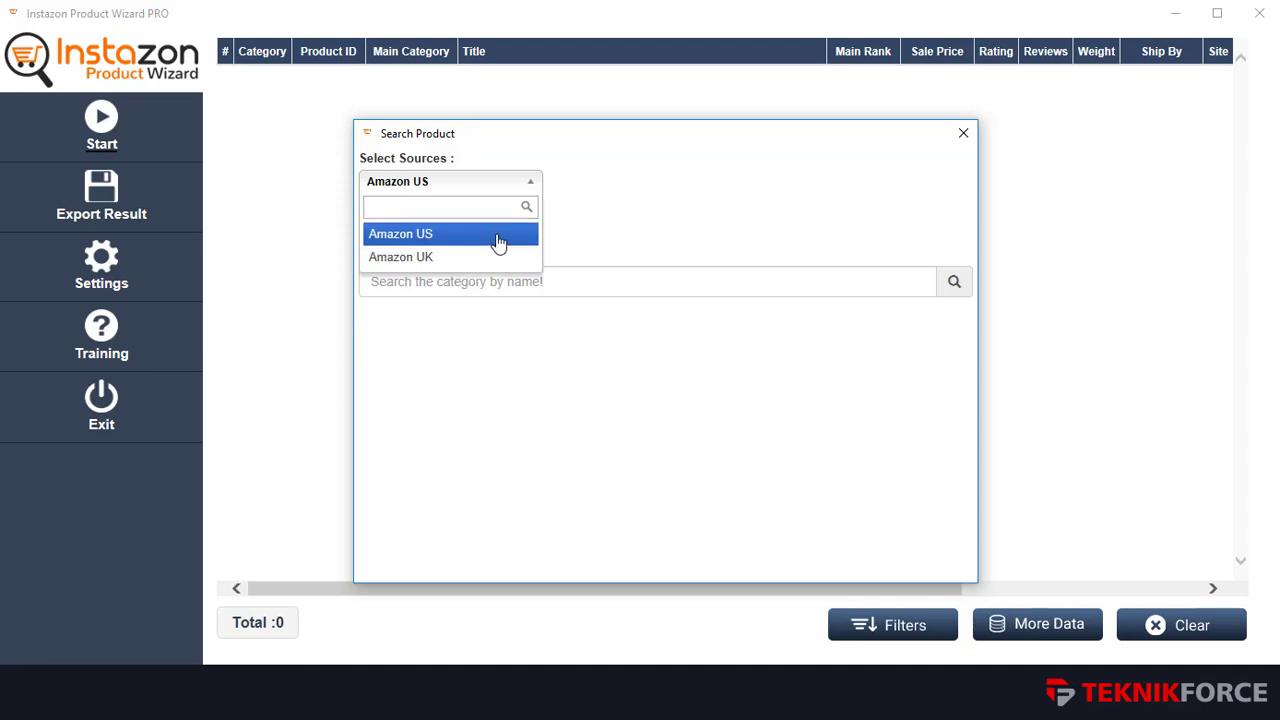
{"action": "left_click", "coordinate": [494, 236]}
{"action": "left_click", "coordinate": [519, 238]}
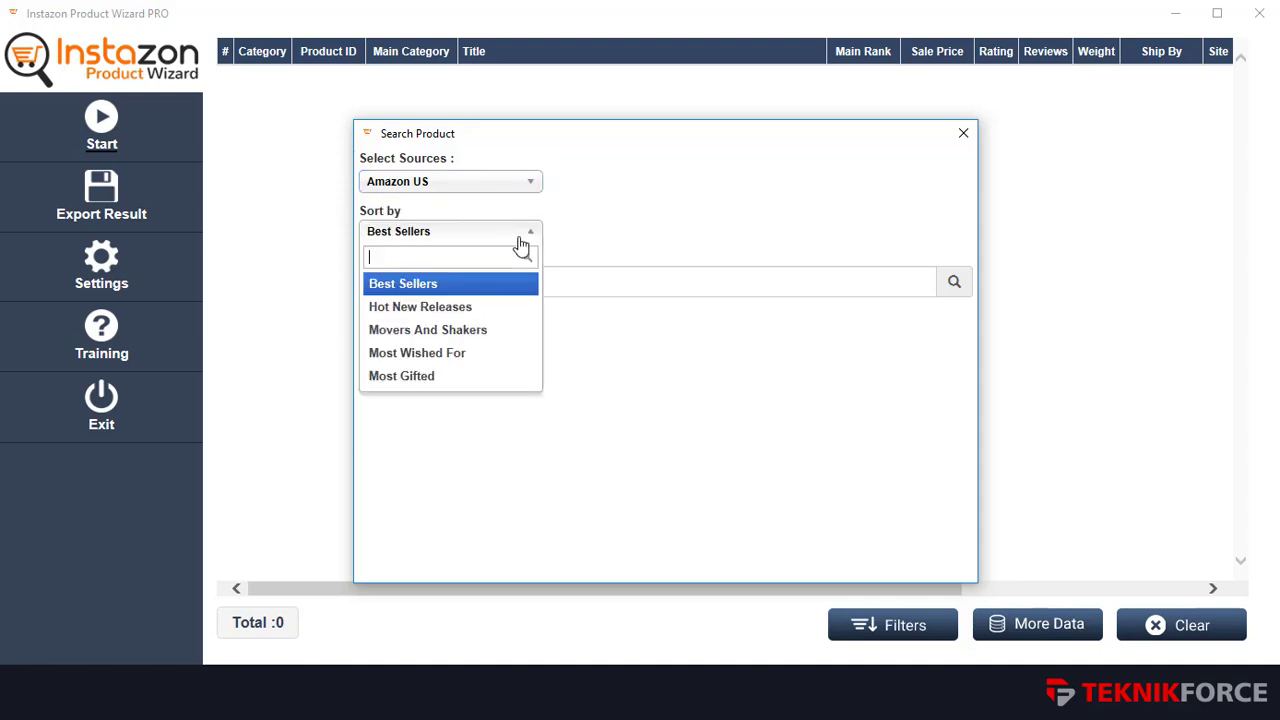
Keep Best Sellers as the sort order and search categories for 'shoes'.
{"action": "left_click", "coordinate": [490, 288]}
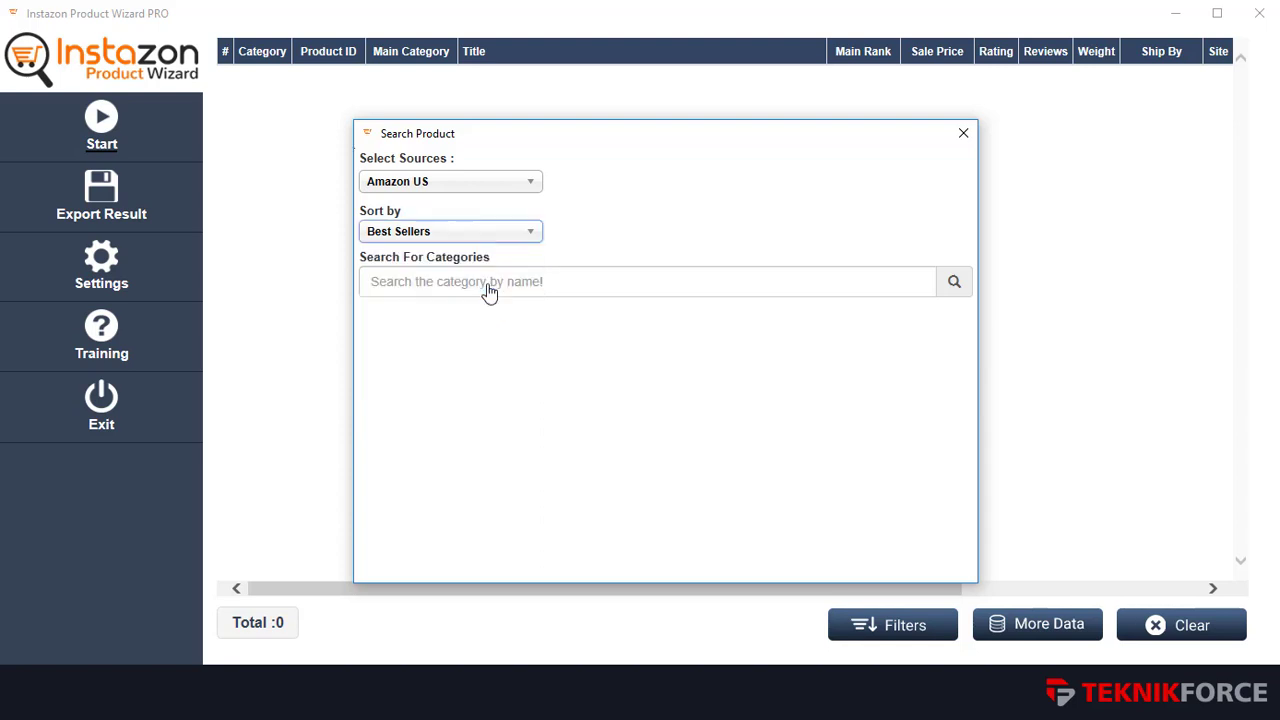
{"action": "left_click", "coordinate": [523, 282]}
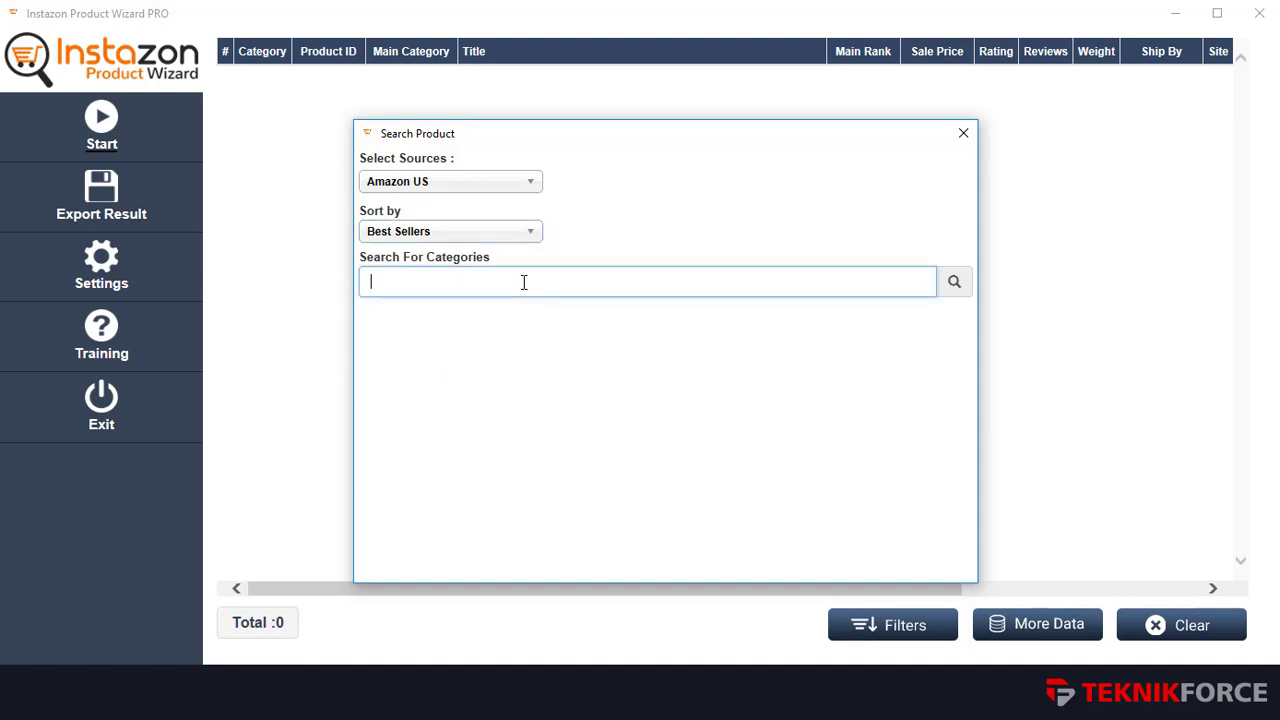
{"action": "type", "text": "shoes"}
{"action": "left_click", "coordinate": [955, 283]}
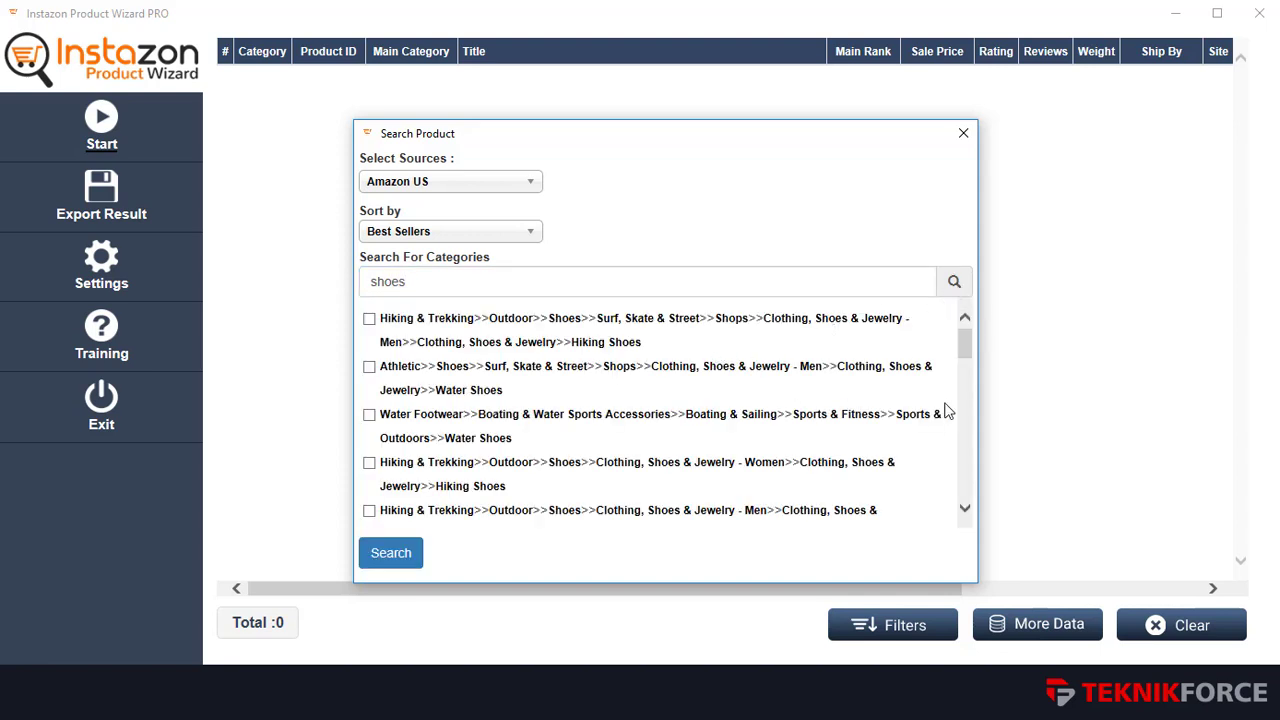
Tick the Hiking & Trekking and Water Footwear categories.
{"action": "scroll", "coordinate": [947, 411], "scroll_direction": "down", "scroll_amount": 10}
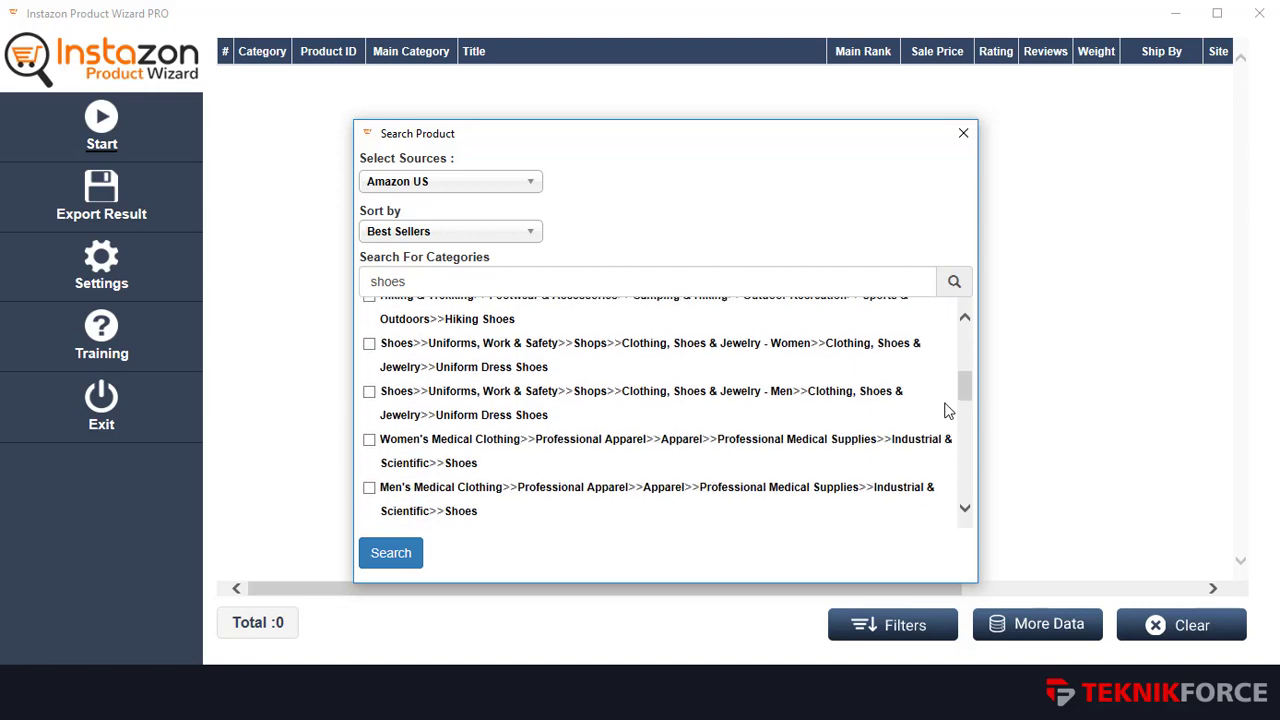
{"action": "scroll", "coordinate": [947, 411], "scroll_direction": "down", "scroll_amount": 3}
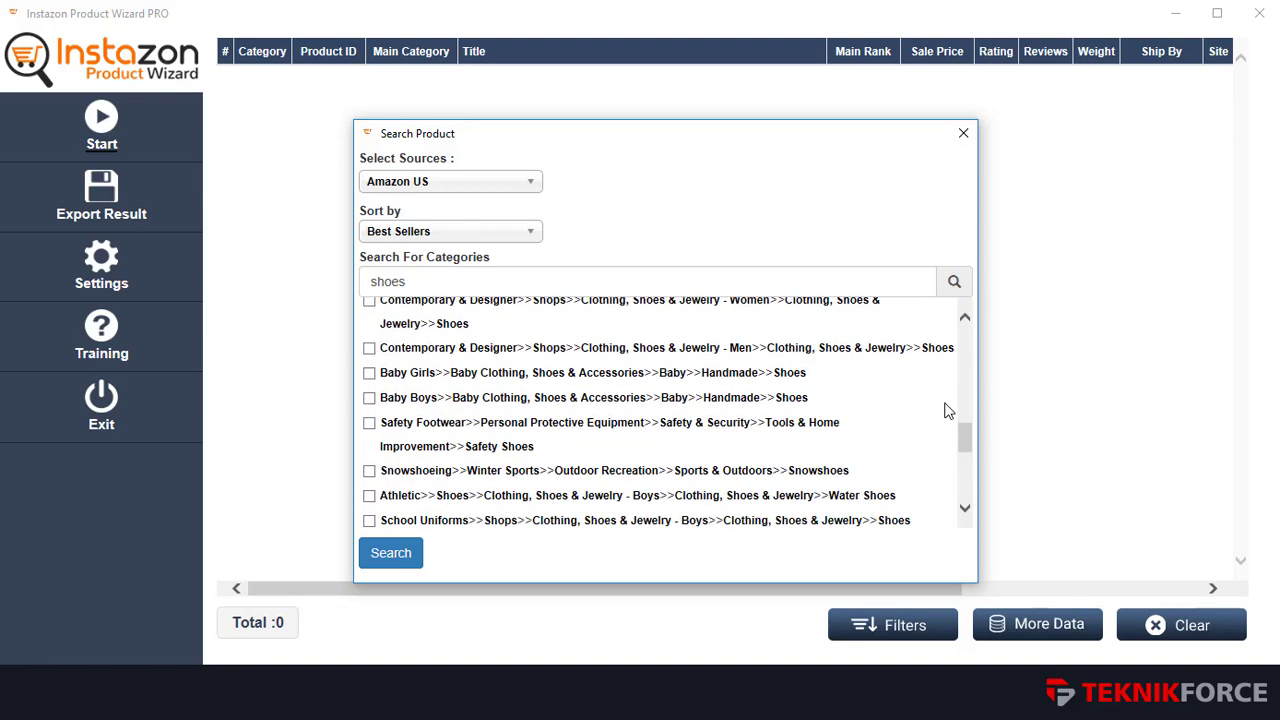
{"action": "scroll", "coordinate": [794, 458], "scroll_direction": "down", "scroll_amount": 7}
{"action": "scroll", "coordinate": [797, 459], "scroll_direction": "up", "scroll_amount": 10}
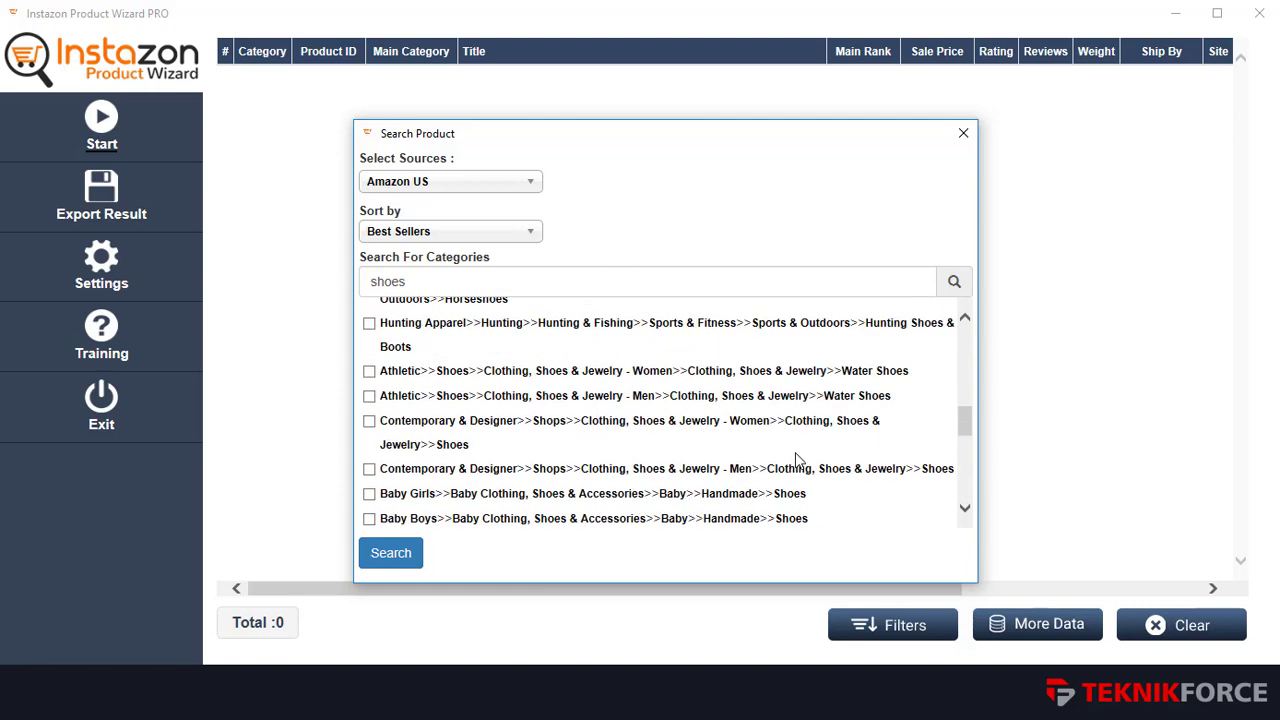
{"action": "scroll", "coordinate": [797, 459], "scroll_direction": "up", "scroll_amount": 6}
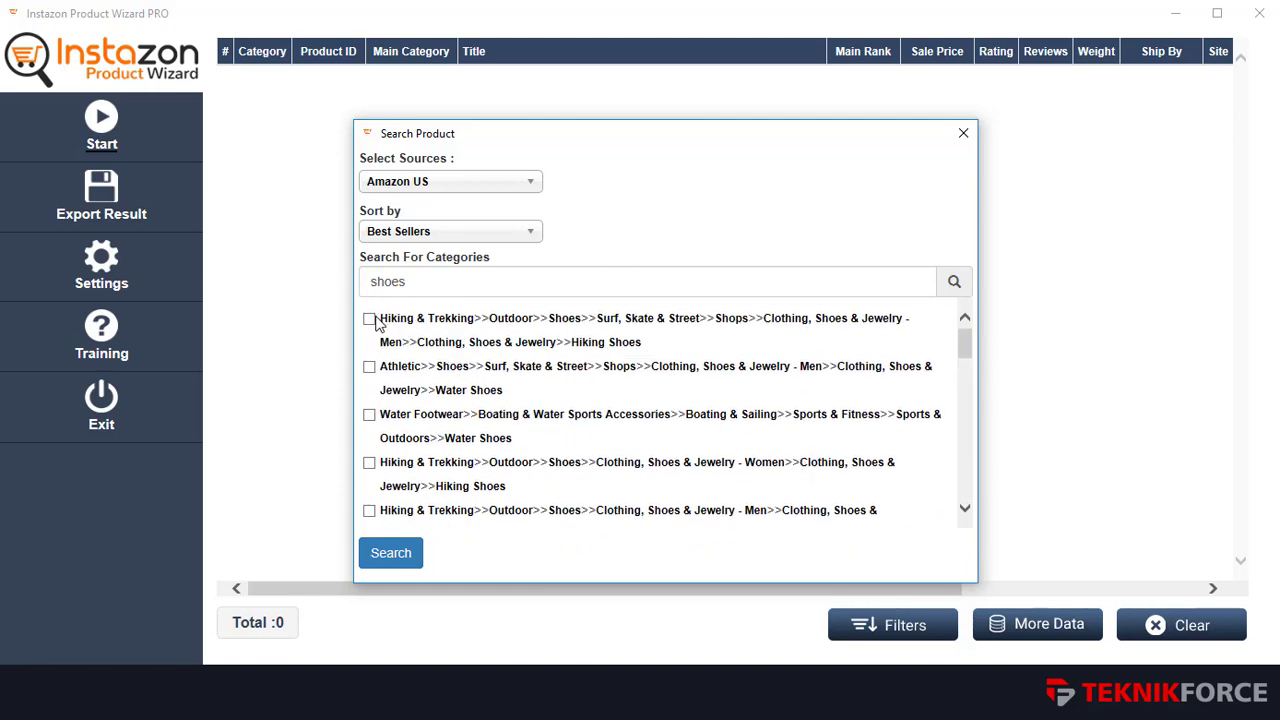
{"action": "left_click", "coordinate": [369, 319]}
{"action": "left_click", "coordinate": [369, 414]}
Tick Men's Medical Clothing, Toss Games, women's Contemporary & Designer and Safety Footwear.
{"action": "scroll", "coordinate": [385, 443], "scroll_direction": "down", "scroll_amount": 1}
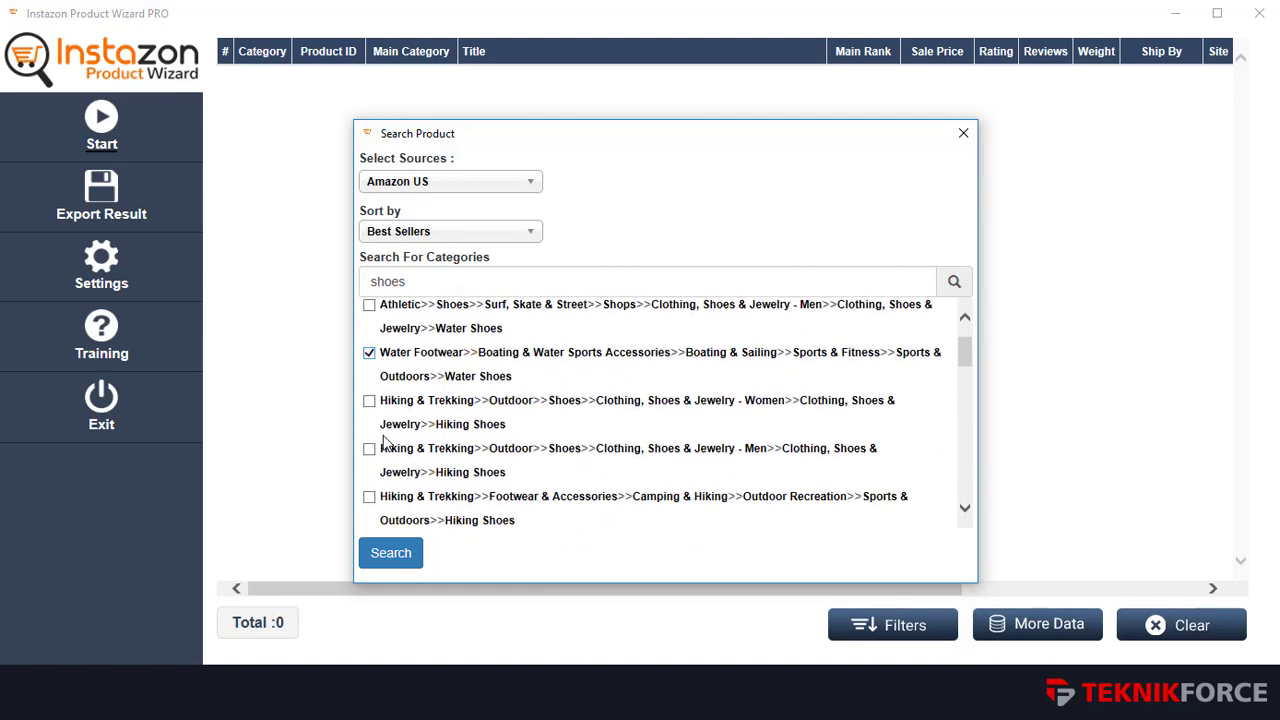
{"action": "scroll", "coordinate": [380, 440], "scroll_direction": "down", "scroll_amount": 3}
{"action": "left_click", "coordinate": [369, 419]}
{"action": "left_click", "coordinate": [369, 466]}
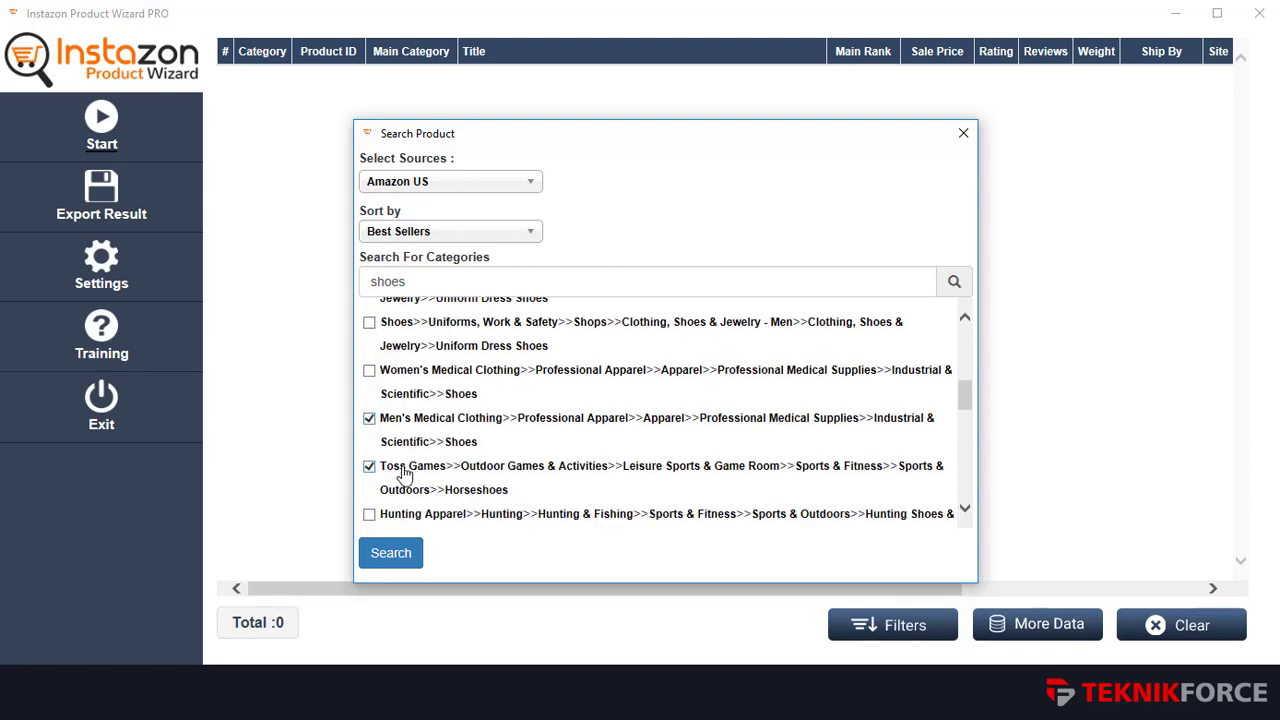
{"action": "scroll", "coordinate": [371, 474], "scroll_direction": "down", "scroll_amount": 3}
{"action": "left_click", "coordinate": [369, 475]}
{"action": "scroll", "coordinate": [371, 489], "scroll_direction": "down", "scroll_amount": 2}
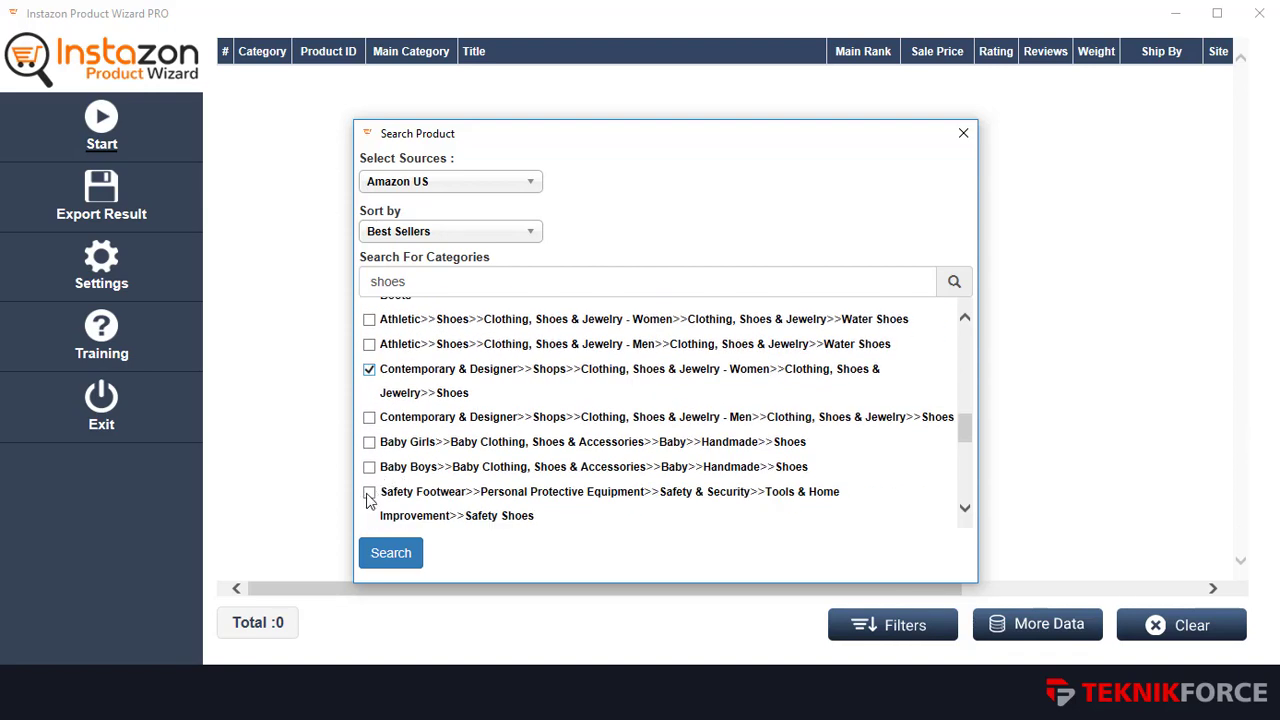
{"action": "left_click", "coordinate": [369, 491]}
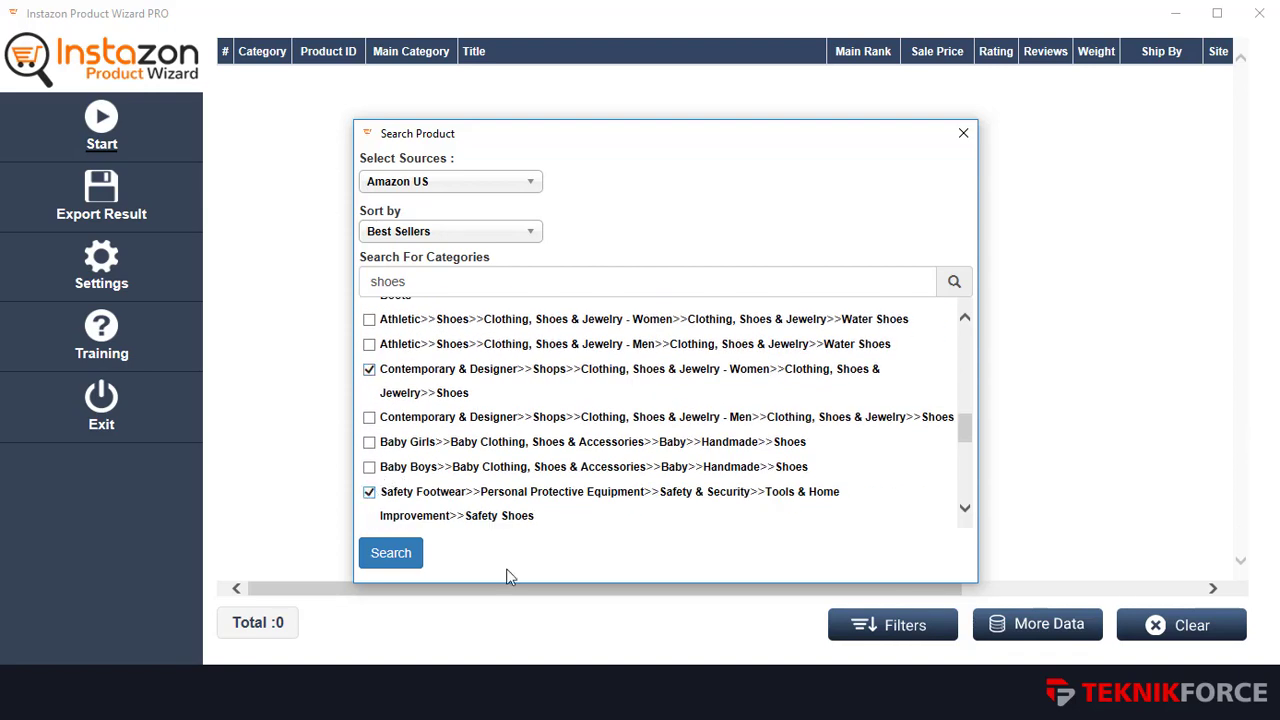
Search the ticked categories and review the 520 products' rank, price, rating and review columns.
{"action": "left_click", "coordinate": [386, 563]}
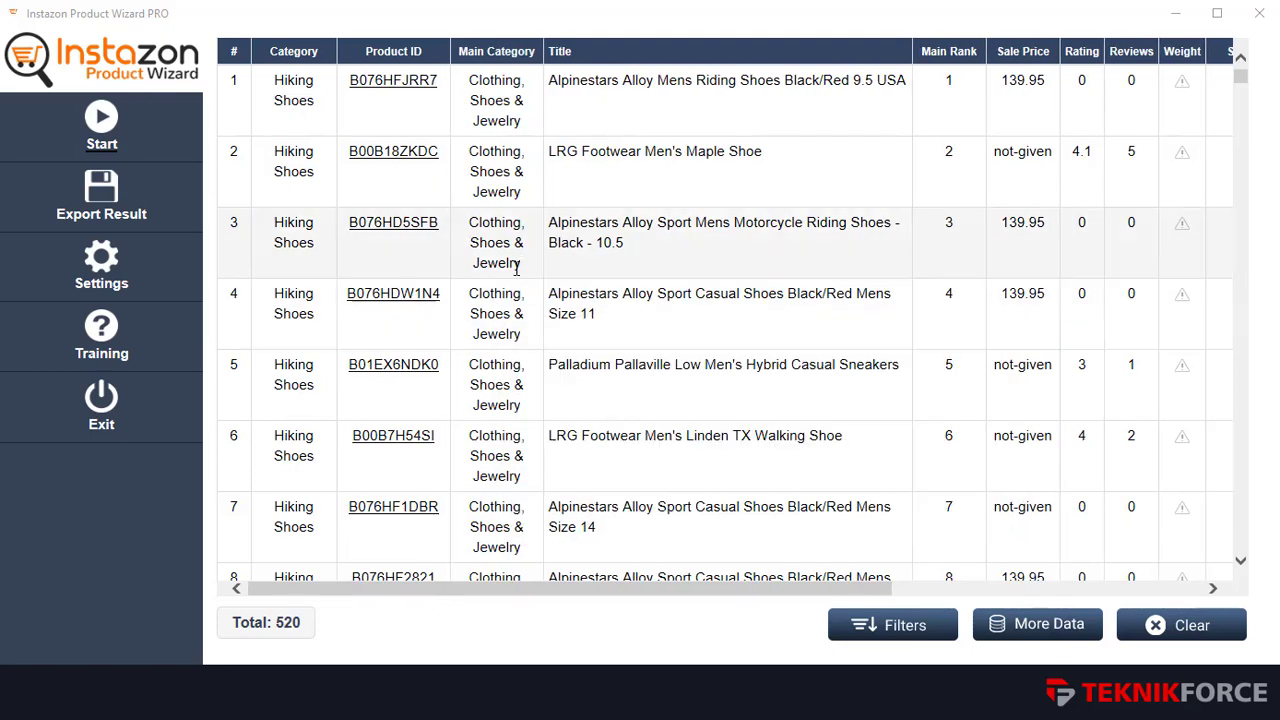
{"action": "scroll", "coordinate": [520, 172], "scroll_direction": "down", "scroll_amount": 3}
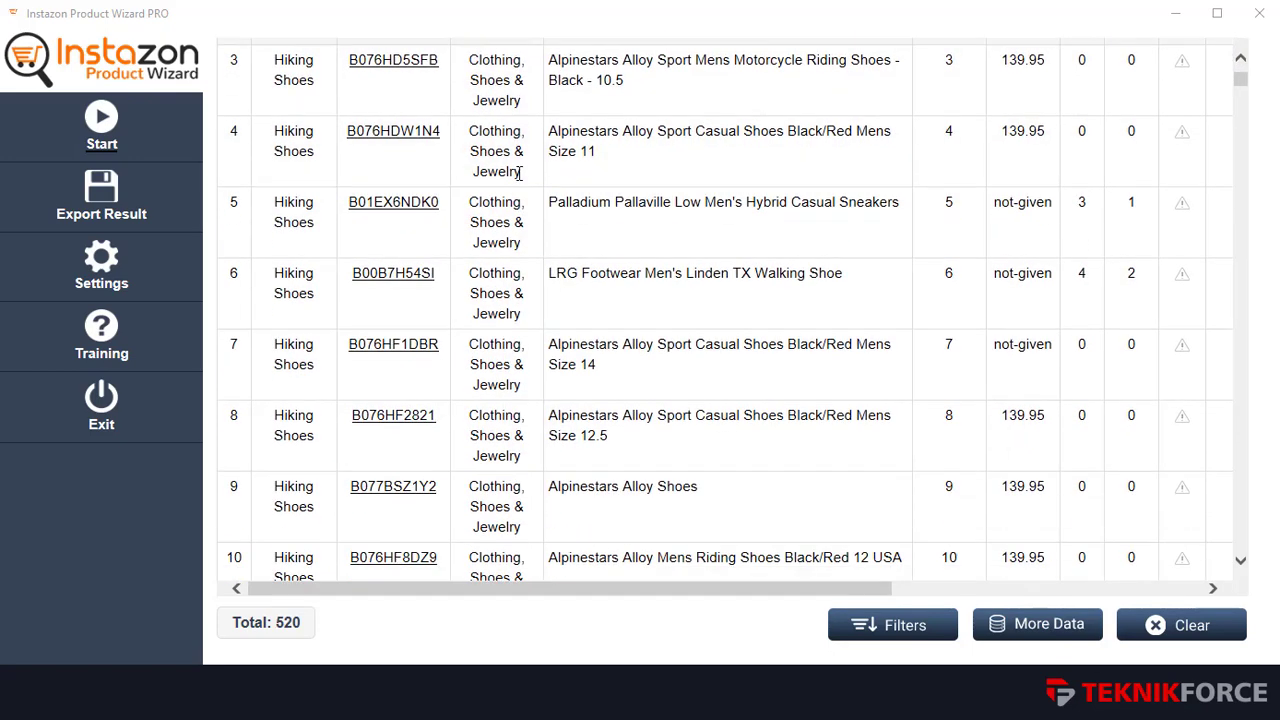
{"action": "scroll", "coordinate": [520, 172], "scroll_direction": "up", "scroll_amount": 3}
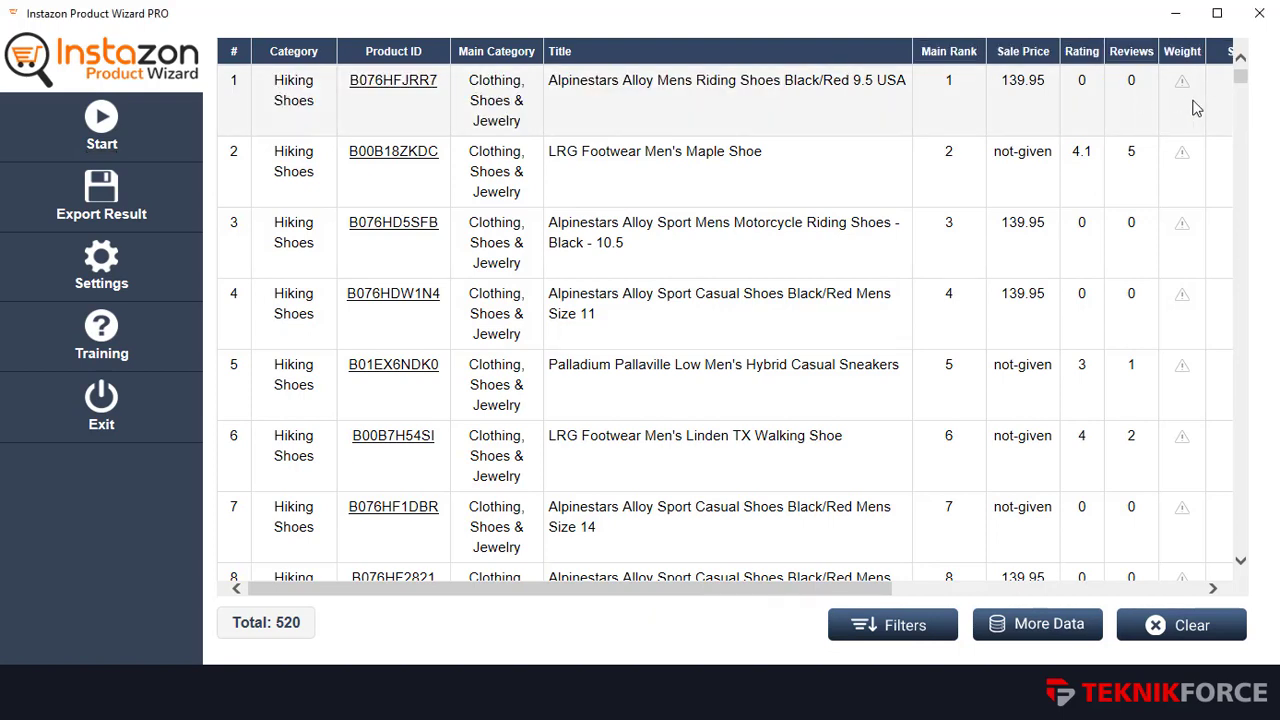
{"action": "left_click_drag", "start_coordinate": [798, 601], "coordinate": [1152, 620]}
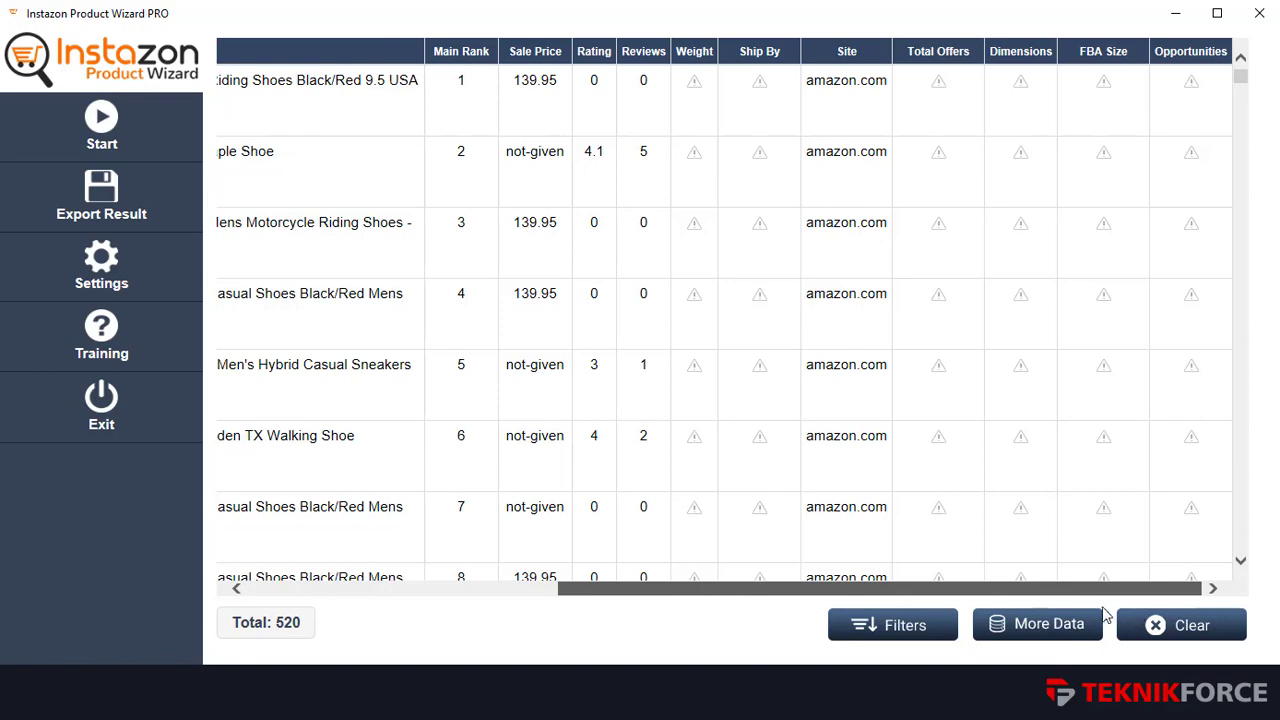
{"action": "left_click_drag", "start_coordinate": [1105, 612], "coordinate": [716, 605]}
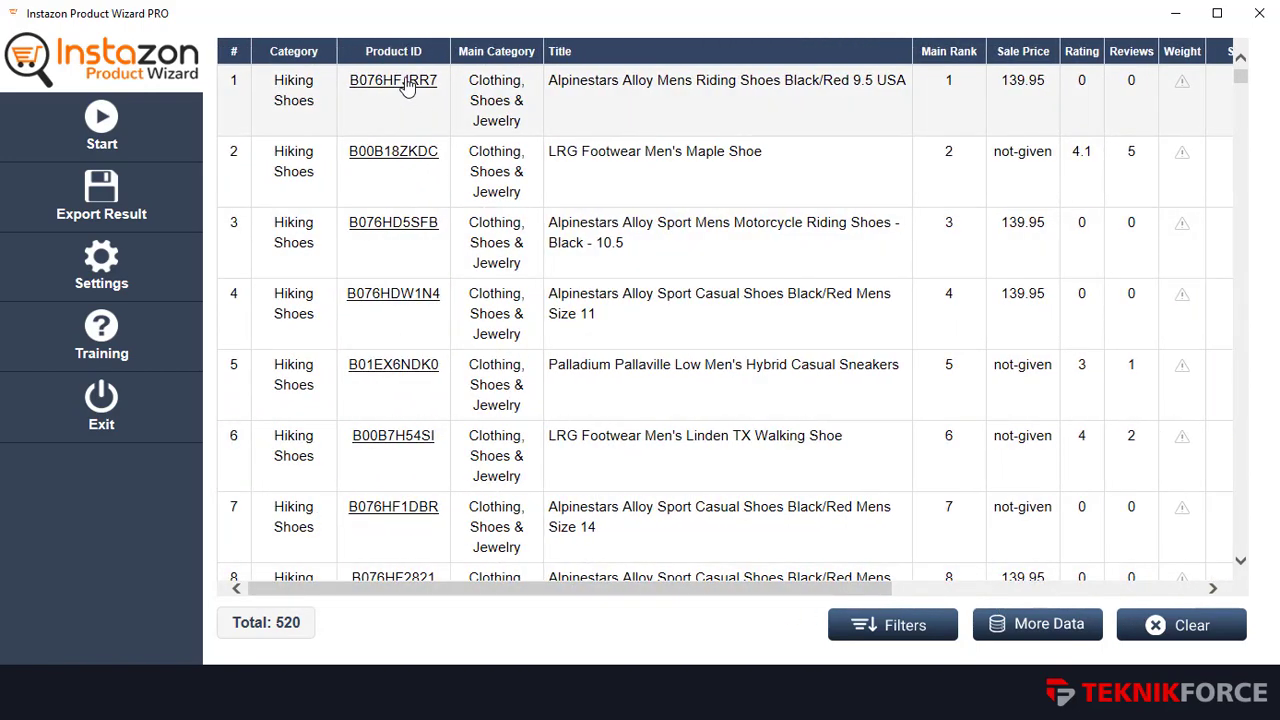
Review the top-ranked Alpinestars shoe's Amazon page down to Technical Details, then minimize Chrome.
{"action": "left_click", "coordinate": [408, 86]}
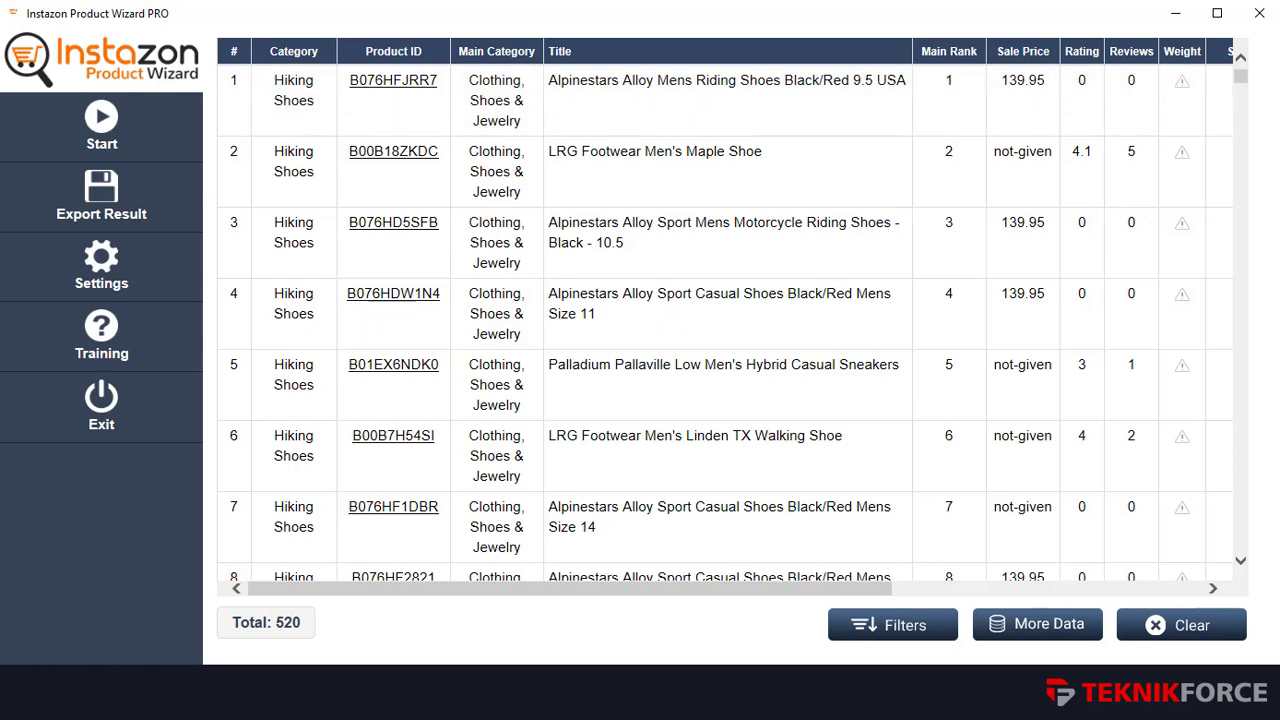
{"action": "scroll", "coordinate": [395, 380], "scroll_direction": "down", "scroll_amount": 15}
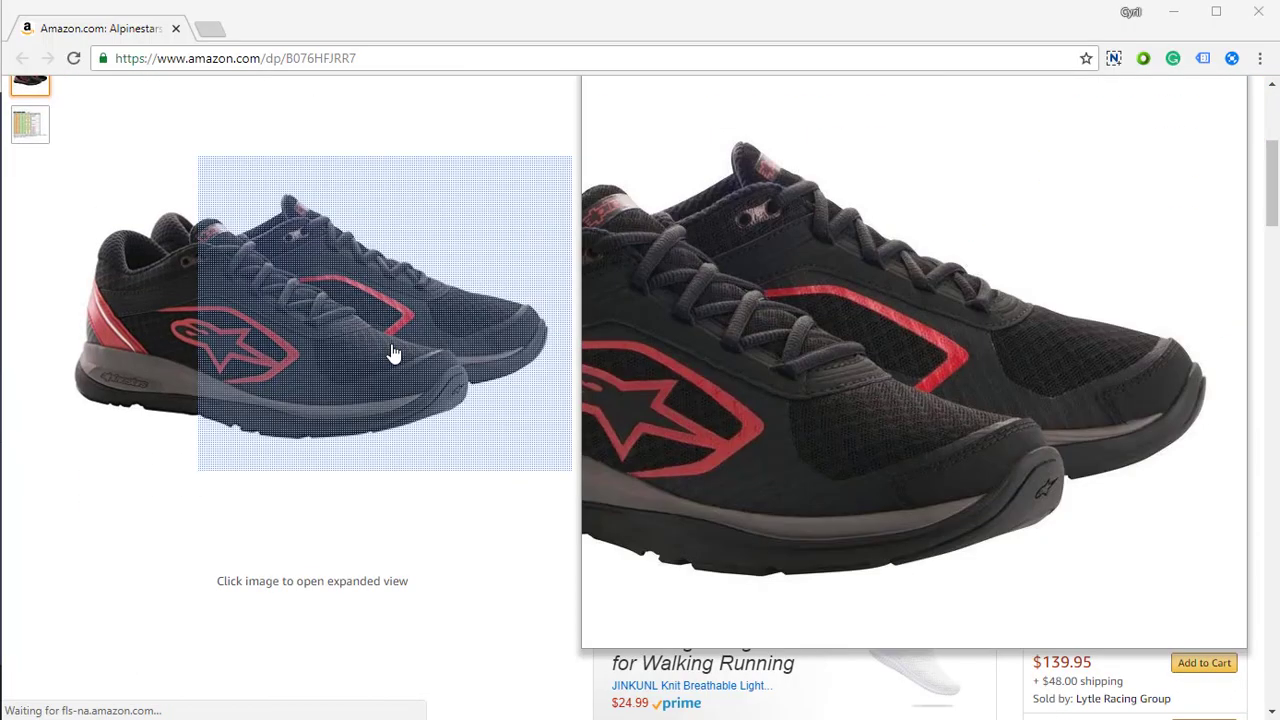
{"action": "scroll", "coordinate": [410, 428], "scroll_direction": "up", "scroll_amount": 20}
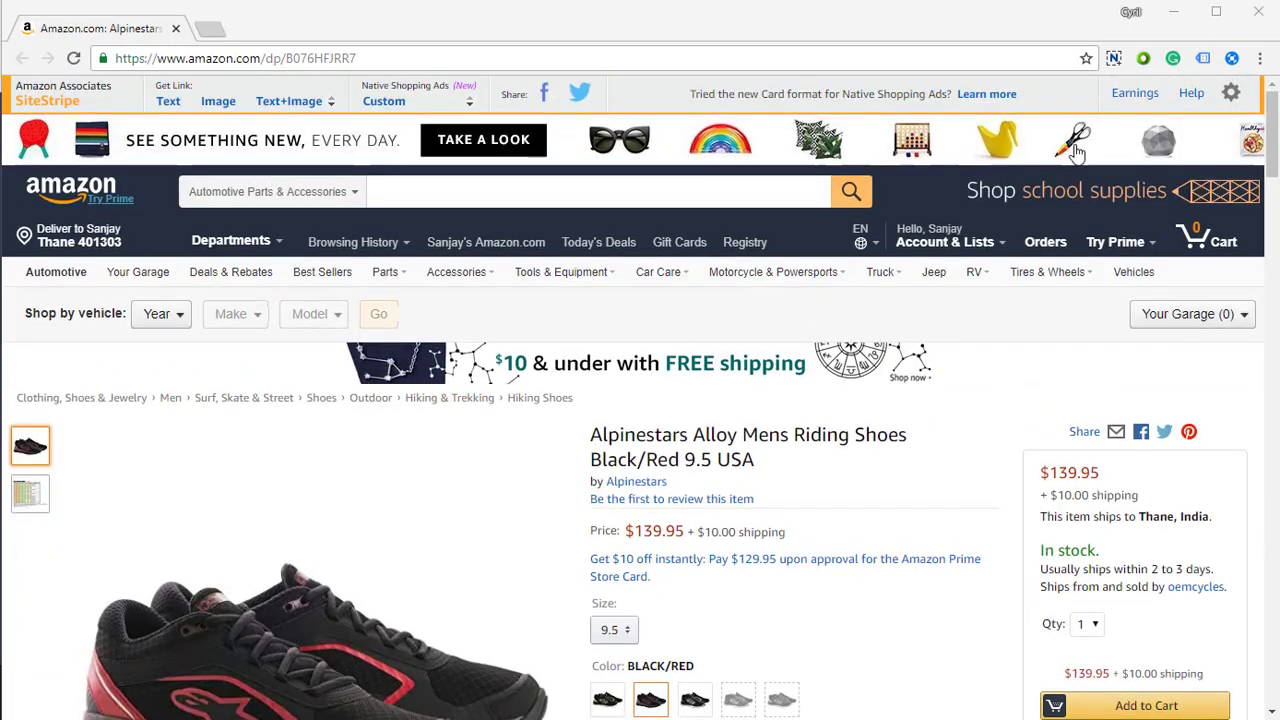
{"action": "scroll", "coordinate": [331, 480], "scroll_direction": "down", "scroll_amount": 4}
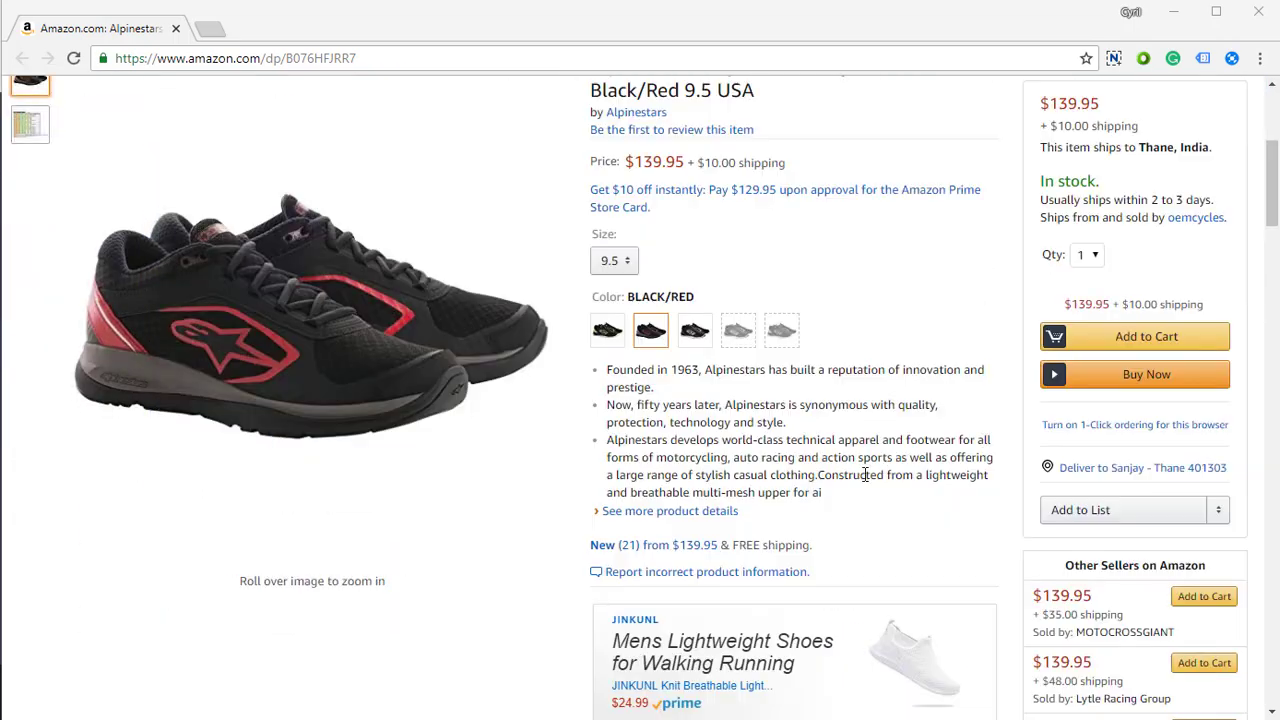
{"action": "scroll", "coordinate": [420, 529], "scroll_direction": "down", "scroll_amount": 9}
{"action": "scroll", "coordinate": [460, 460], "scroll_direction": "down", "scroll_amount": 5}
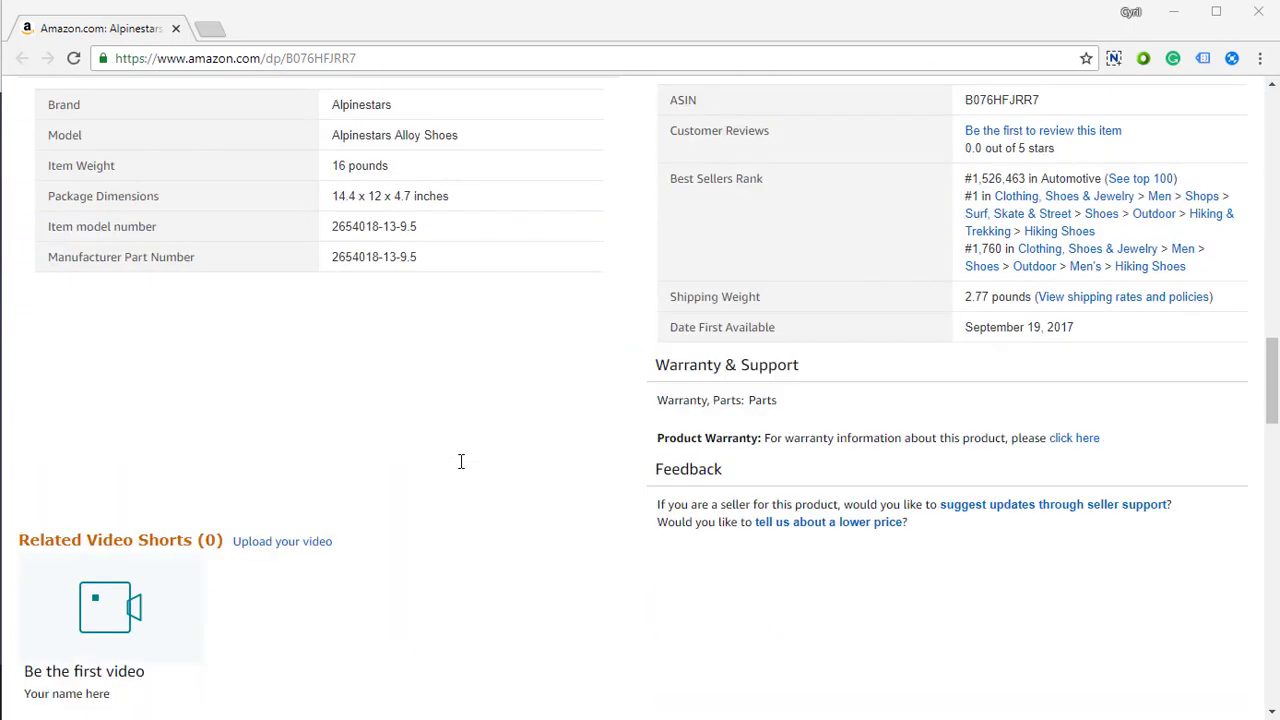
{"action": "scroll", "coordinate": [461, 461], "scroll_direction": "up", "scroll_amount": 12}
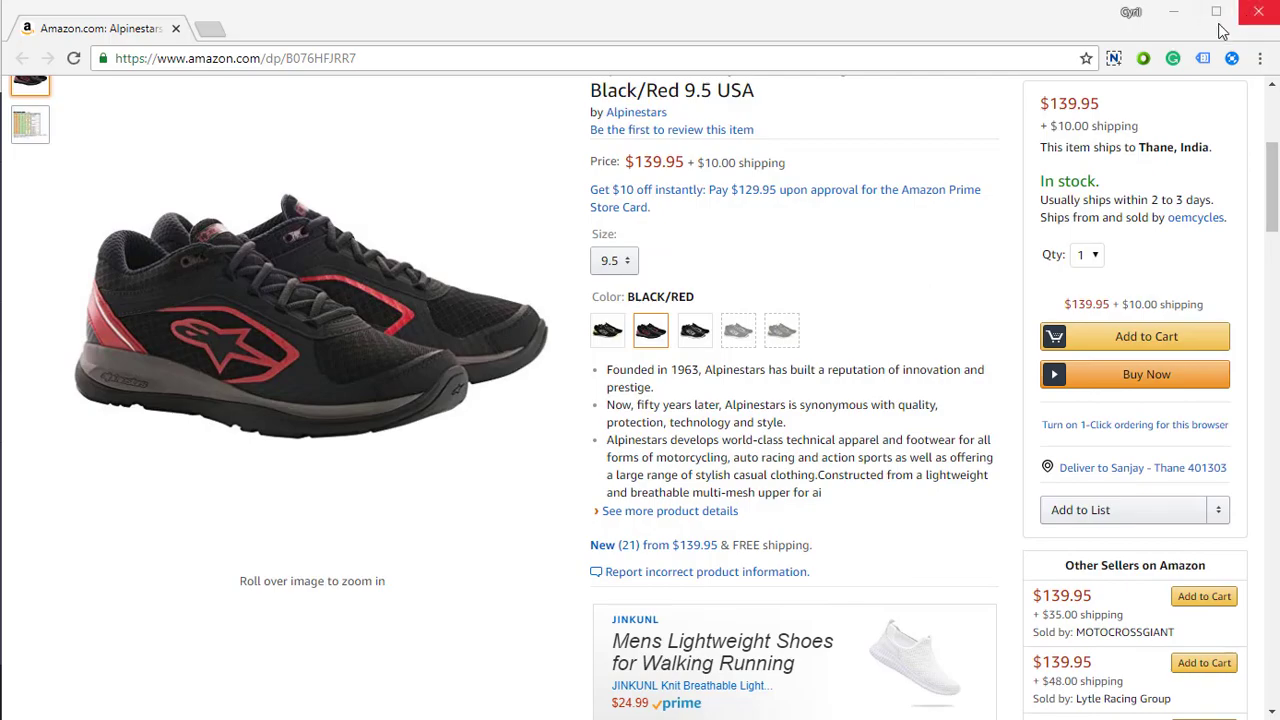
{"action": "left_click", "coordinate": [1174, 14]}
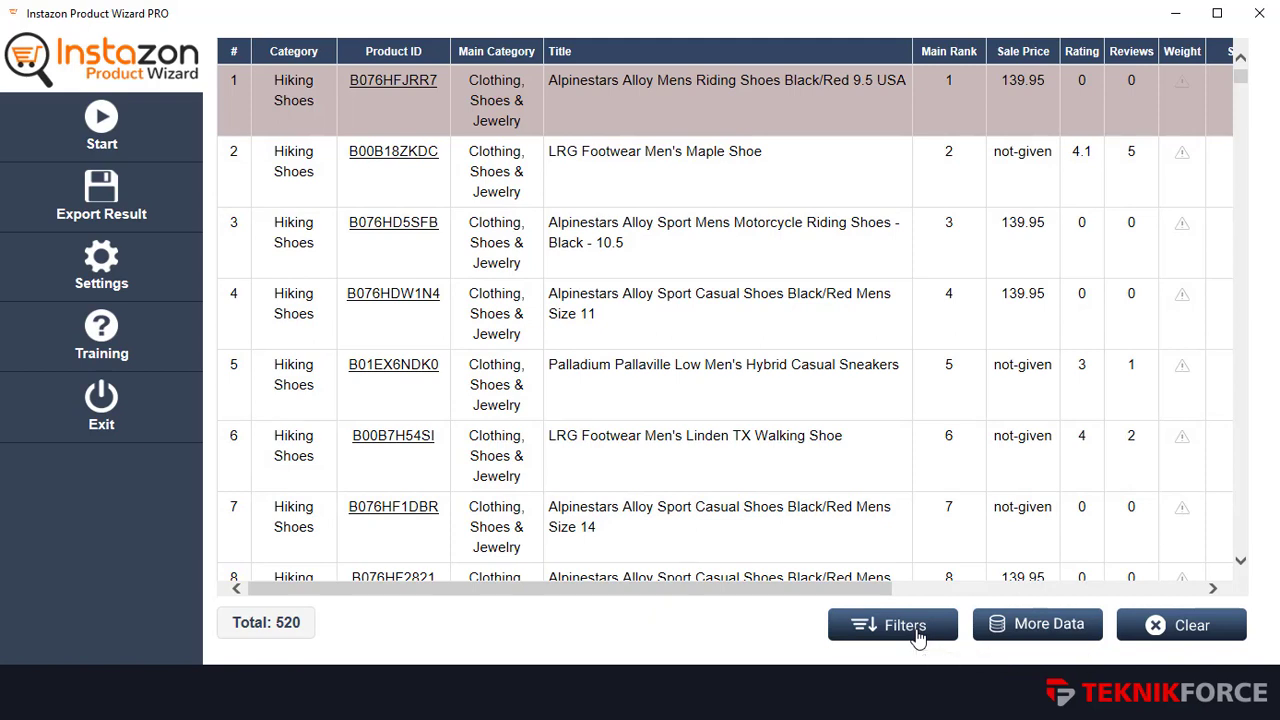
Filter the product results by the keyword 'women'.
{"action": "left_click", "coordinate": [917, 637]}
{"action": "left_click", "coordinate": [605, 609]}
{"action": "type", "text": "wo"}
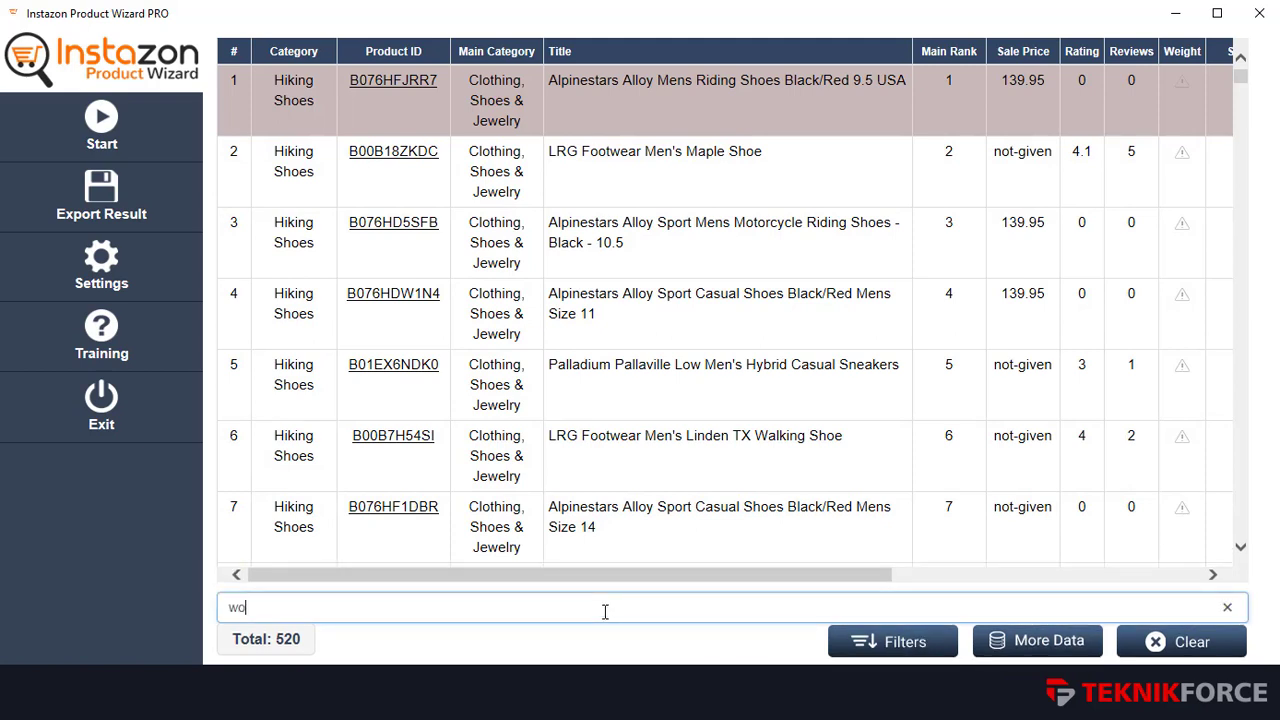
{"action": "type", "text": "men"}
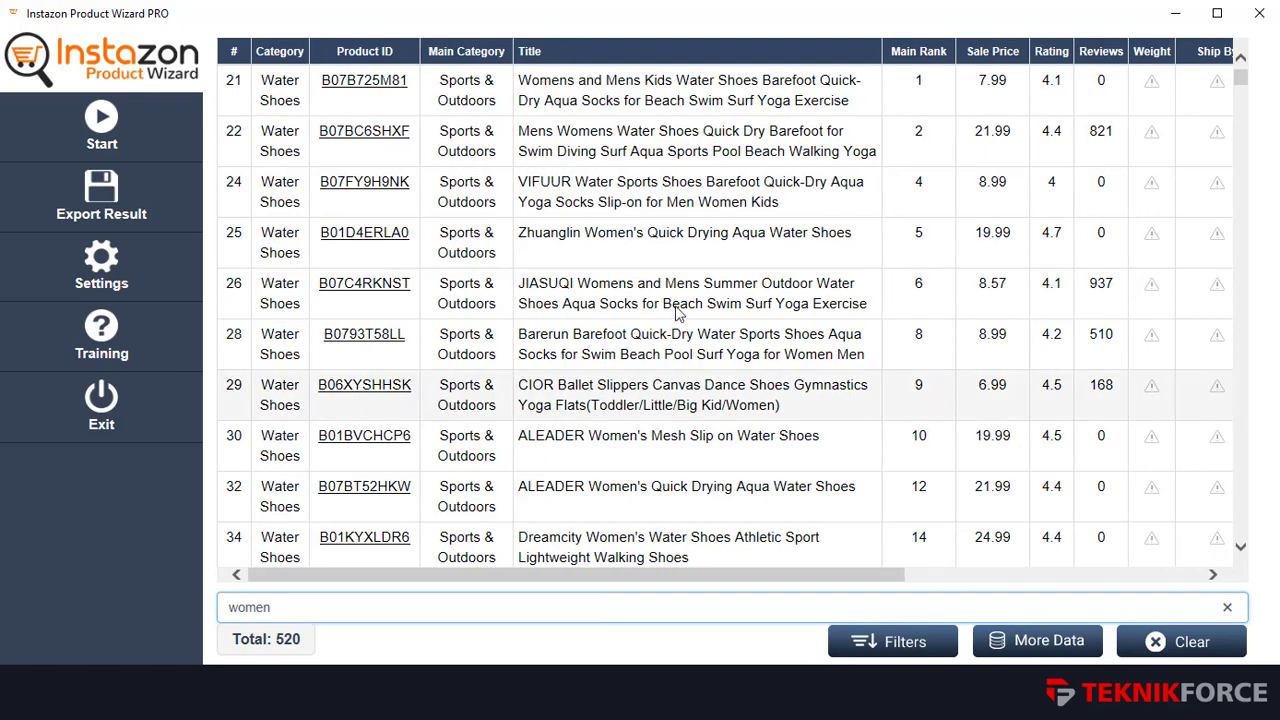
{"action": "scroll", "coordinate": [683, 308], "scroll_direction": "down", "scroll_amount": 10}
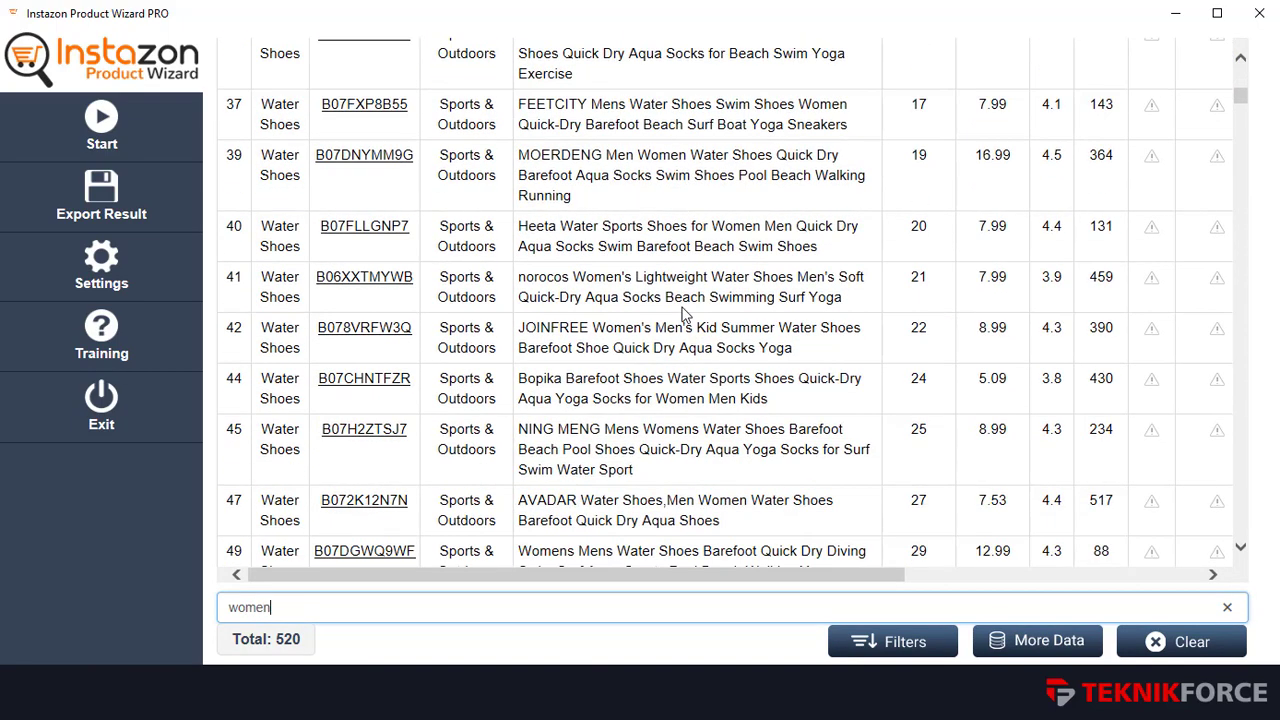
Change the keyword filter to 'kid', then 'cycle', and finally clear it.
{"action": "key", "text": "ctrl+a"}
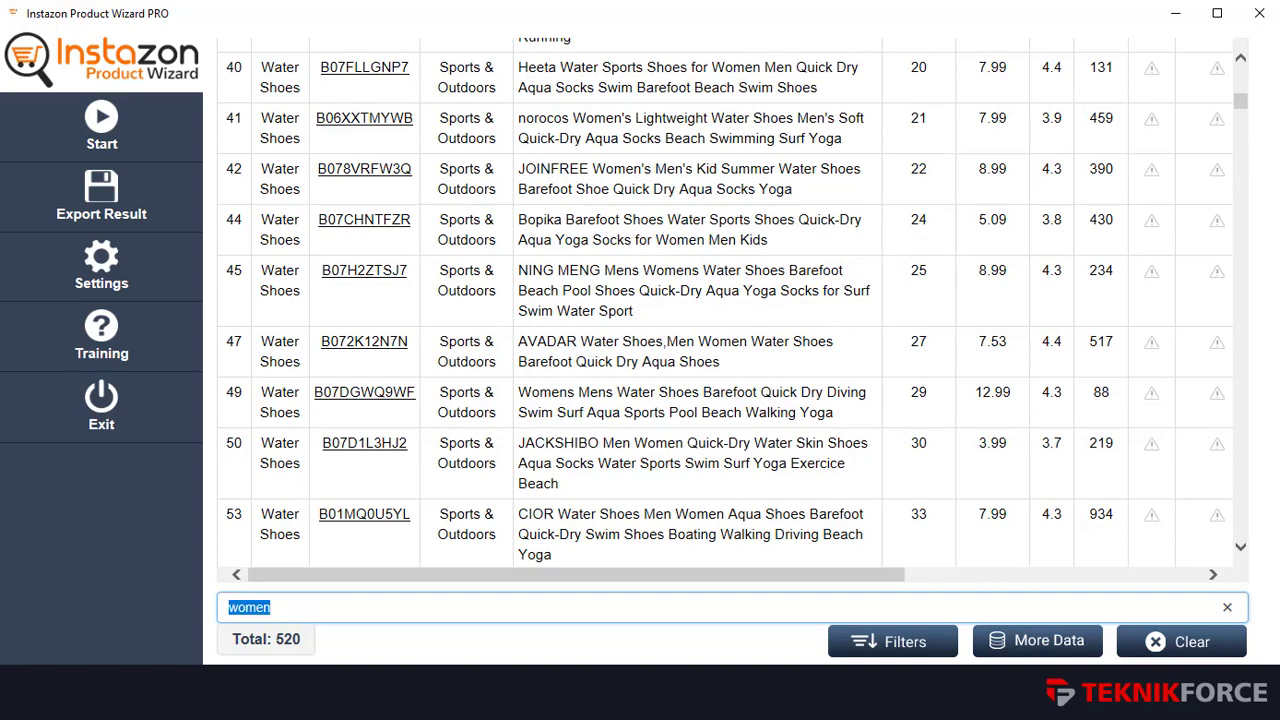
{"action": "type", "text": "kid"}
{"action": "scroll", "coordinate": [287, 350], "scroll_direction": "down", "scroll_amount": 5}
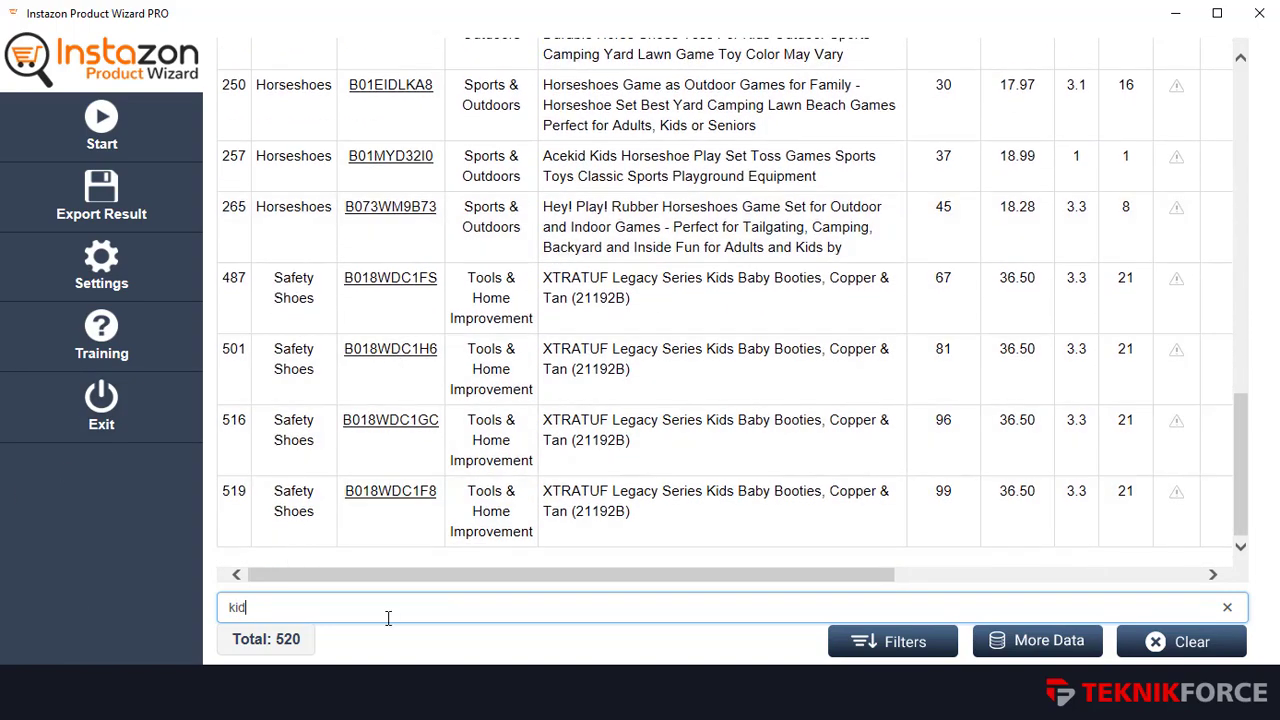
{"action": "key", "text": "ctrl+a"}
{"action": "type", "text": "cycle"}
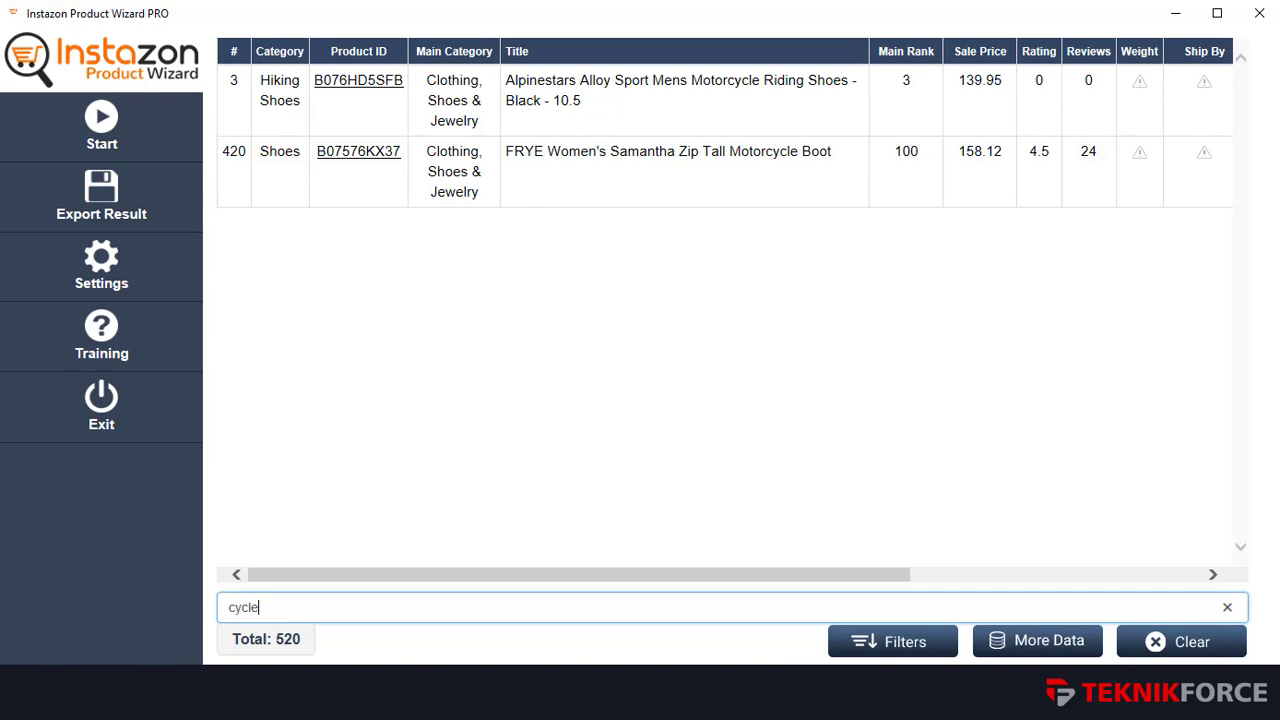
{"action": "key", "text": "Escape"}
Scroll across the restored shoe table's columns and through its rows.
{"action": "left_click_drag", "start_coordinate": [700, 589], "coordinate": [995, 595]}
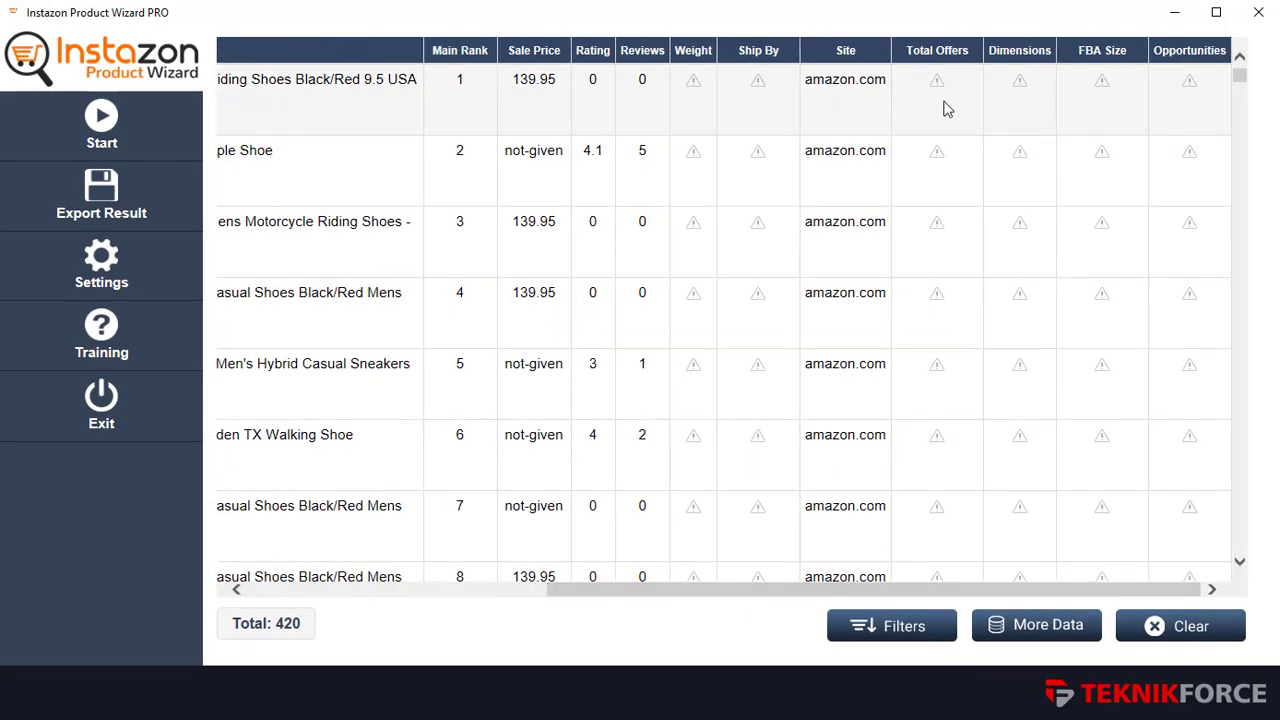
{"action": "left_click_drag", "start_coordinate": [866, 593], "coordinate": [985, 591]}
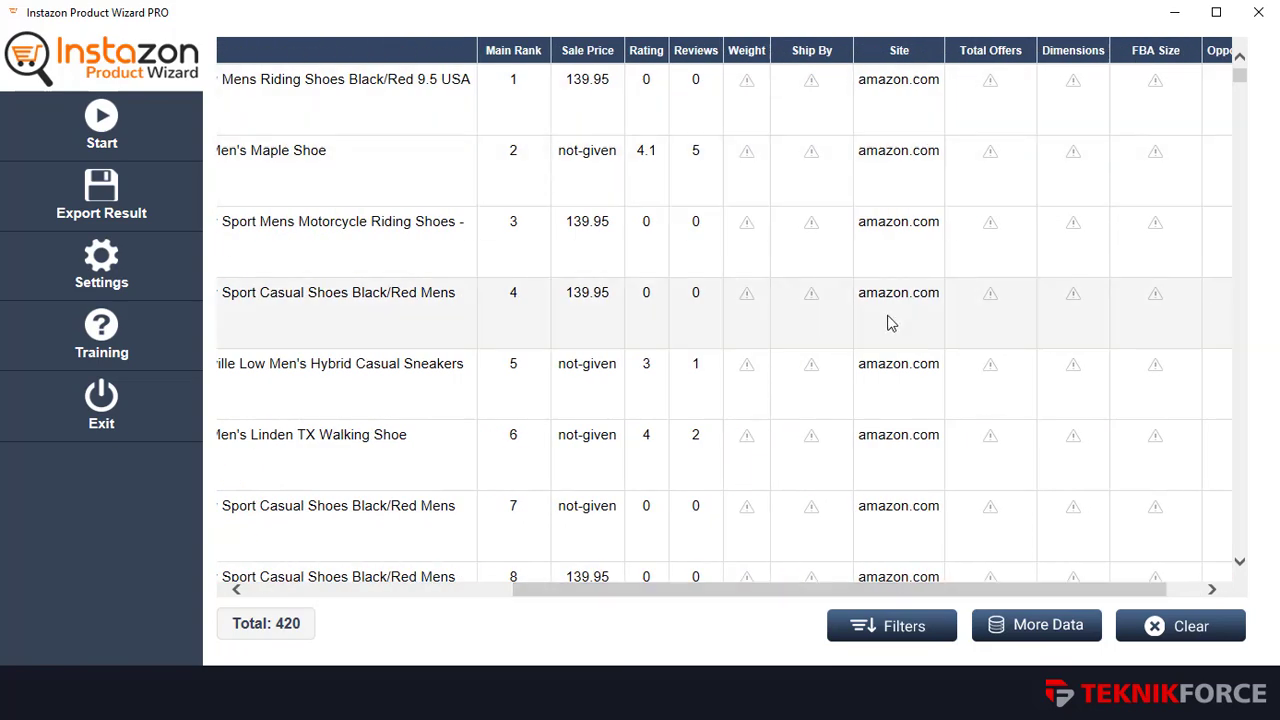
{"action": "left_click_drag", "start_coordinate": [766, 595], "coordinate": [502, 595]}
{"action": "scroll", "coordinate": [450, 450], "scroll_direction": "down", "scroll_amount": 2}
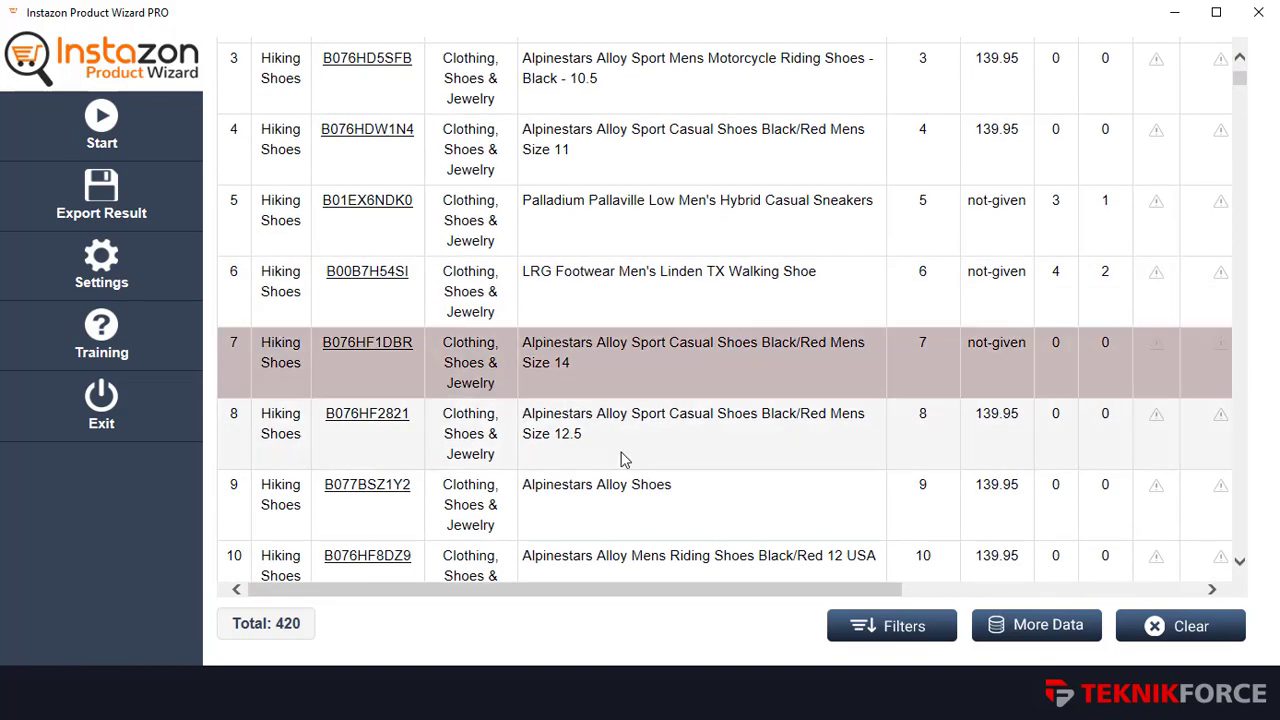
{"action": "scroll", "coordinate": [623, 457], "scroll_direction": "down", "scroll_amount": 4}
{"action": "scroll", "coordinate": [665, 510], "scroll_direction": "up", "scroll_amount": 4}
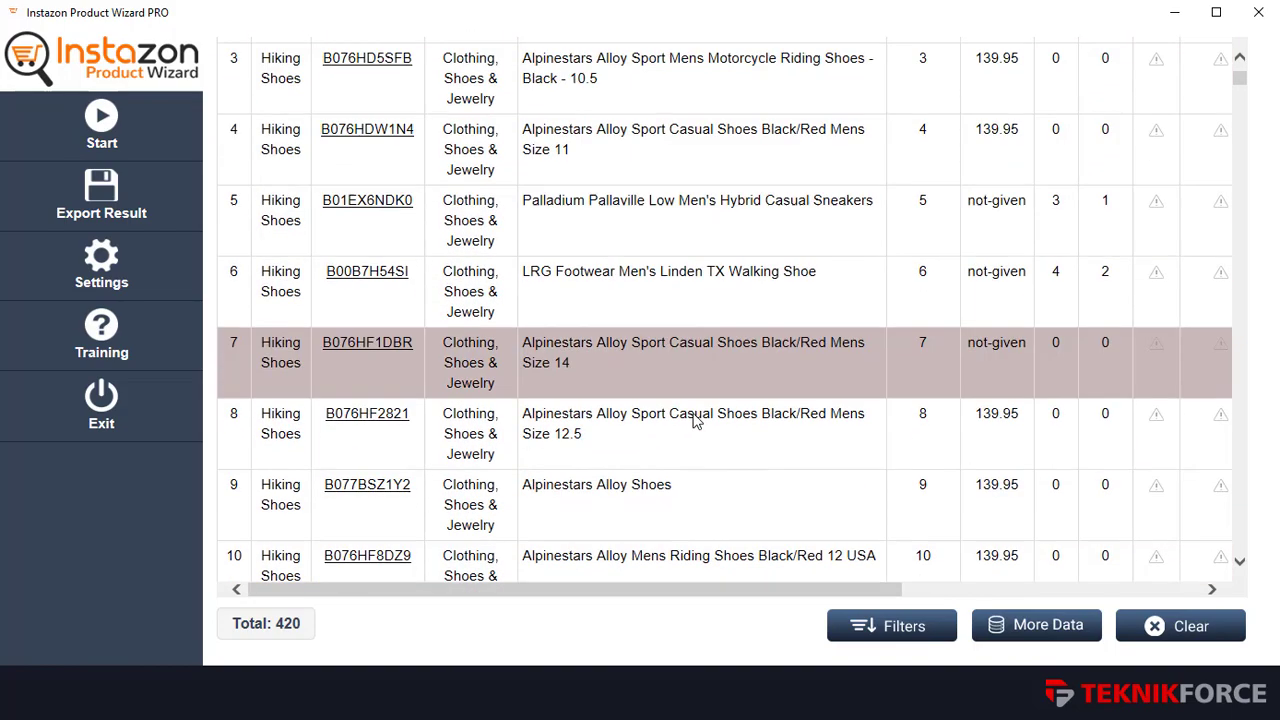
{"action": "scroll", "coordinate": [670, 512], "scroll_direction": "down", "scroll_amount": 2}
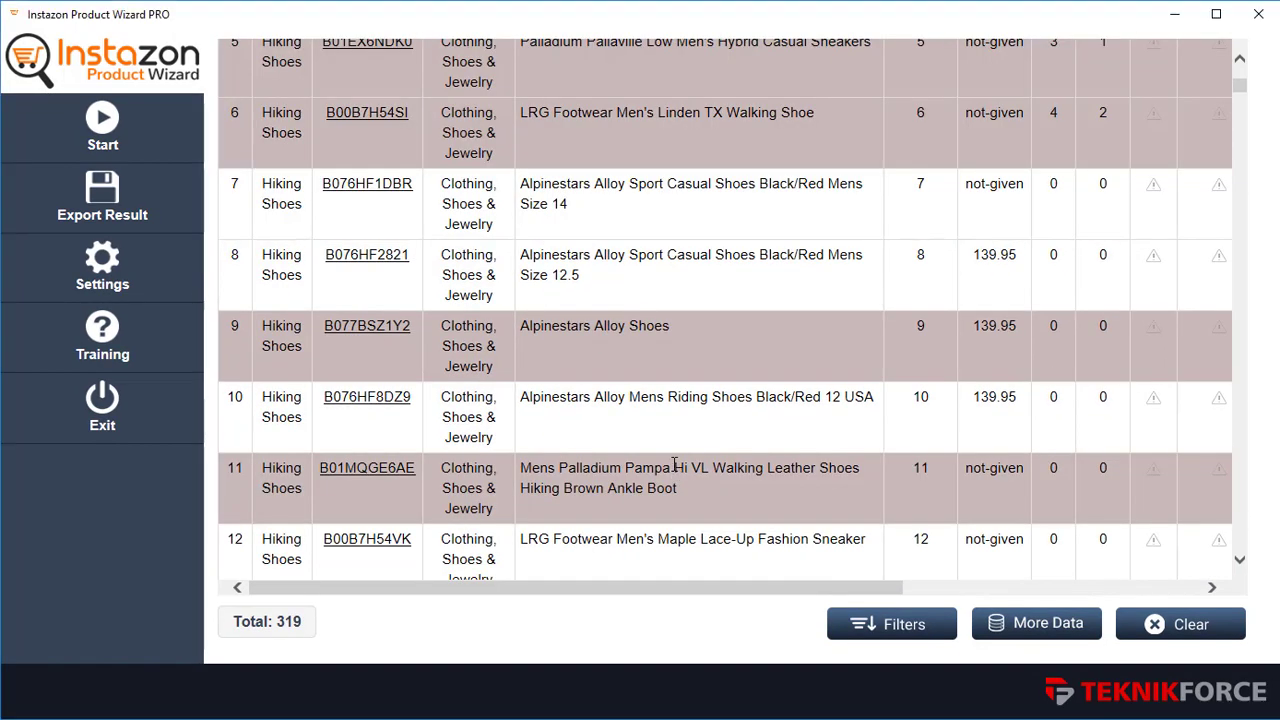
Extract more data for the selected rows, adding weights and Sold and Ship by Amazon.com details.
{"action": "right_click", "coordinate": [675, 465]}
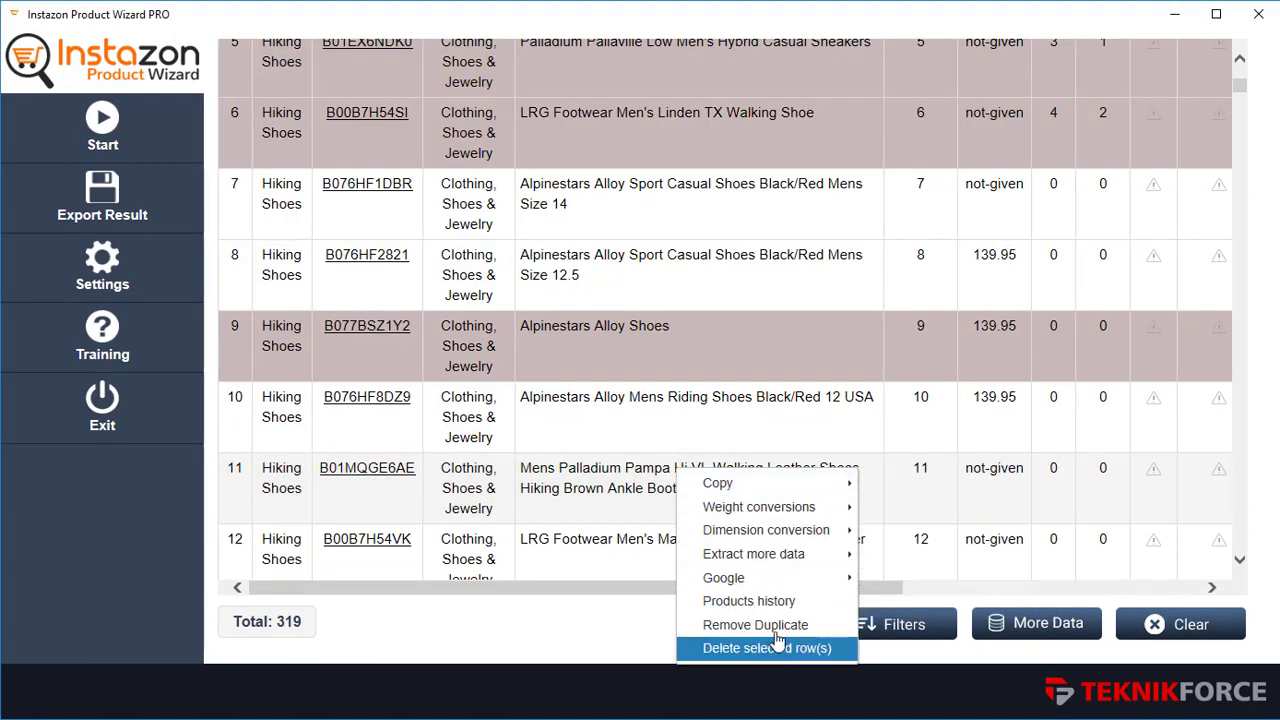
{"action": "mouse_move", "coordinate": [815, 560]}
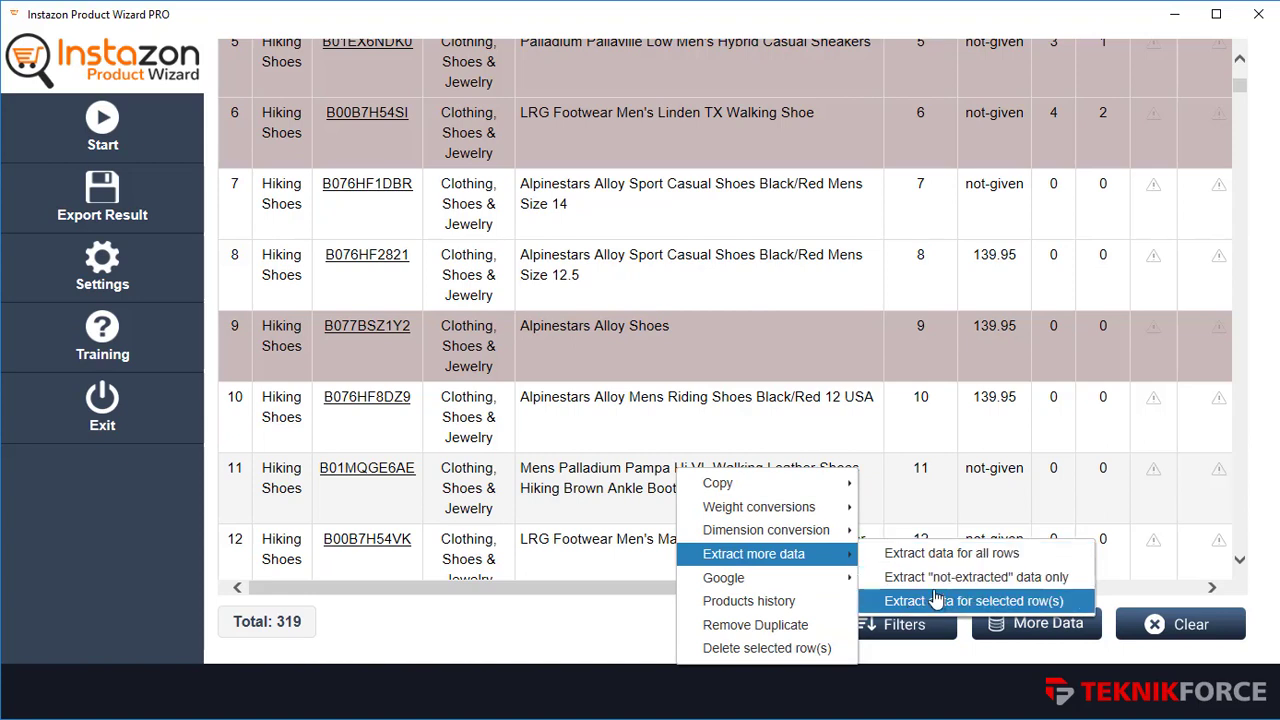
{"action": "left_click", "coordinate": [937, 601]}
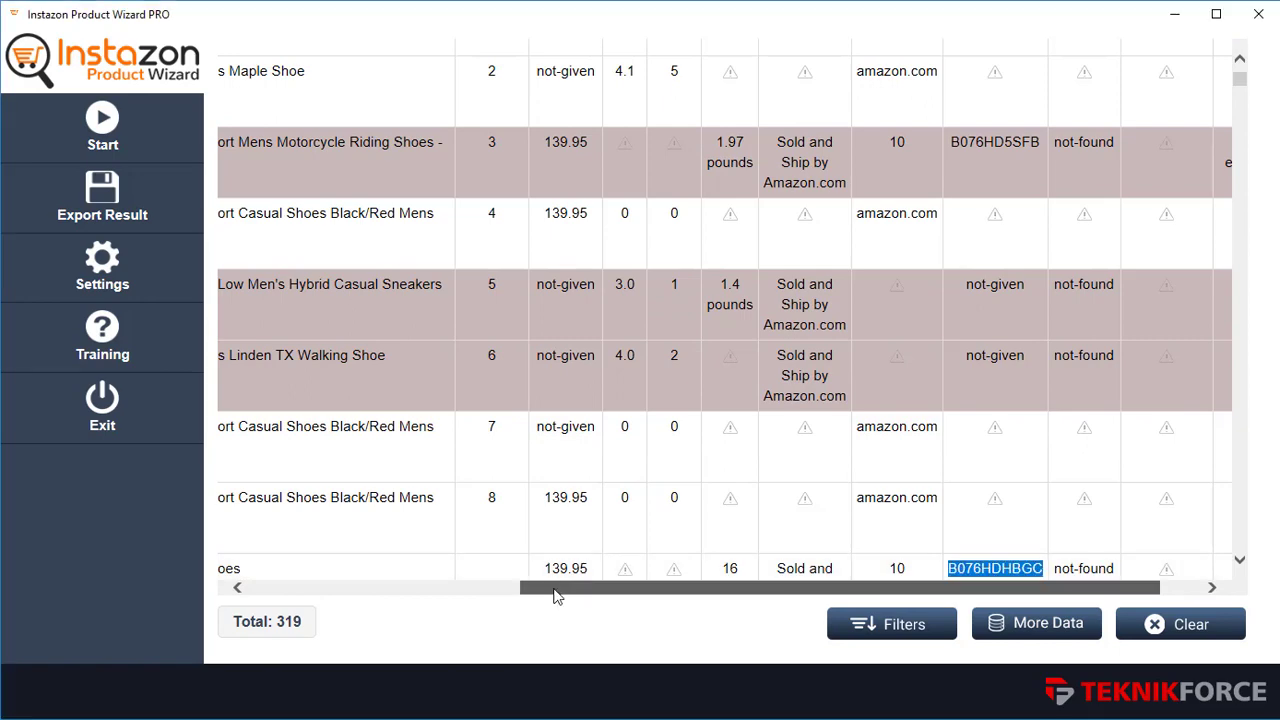
{"action": "left_click_drag", "start_coordinate": [557, 596], "coordinate": [222, 591]}
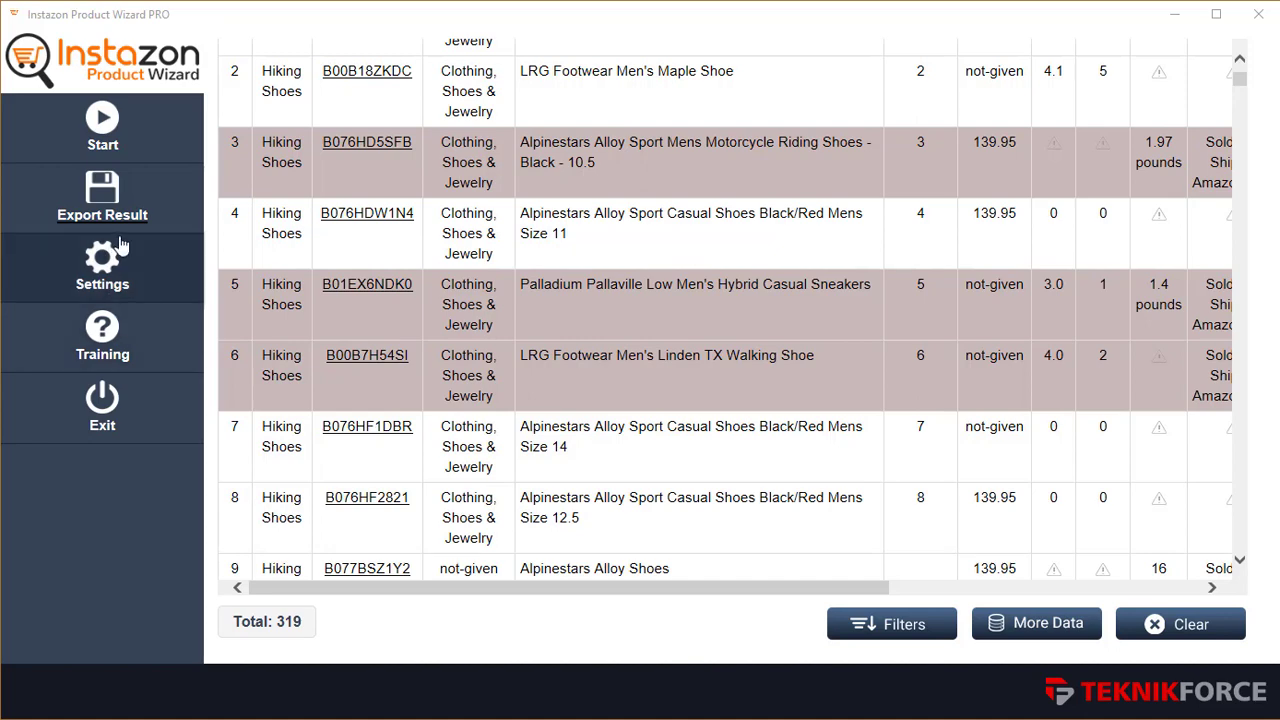
Export the 319 shoe results as a CSV file named 'test' on the Desktop.
{"action": "left_click", "coordinate": [130, 200]}
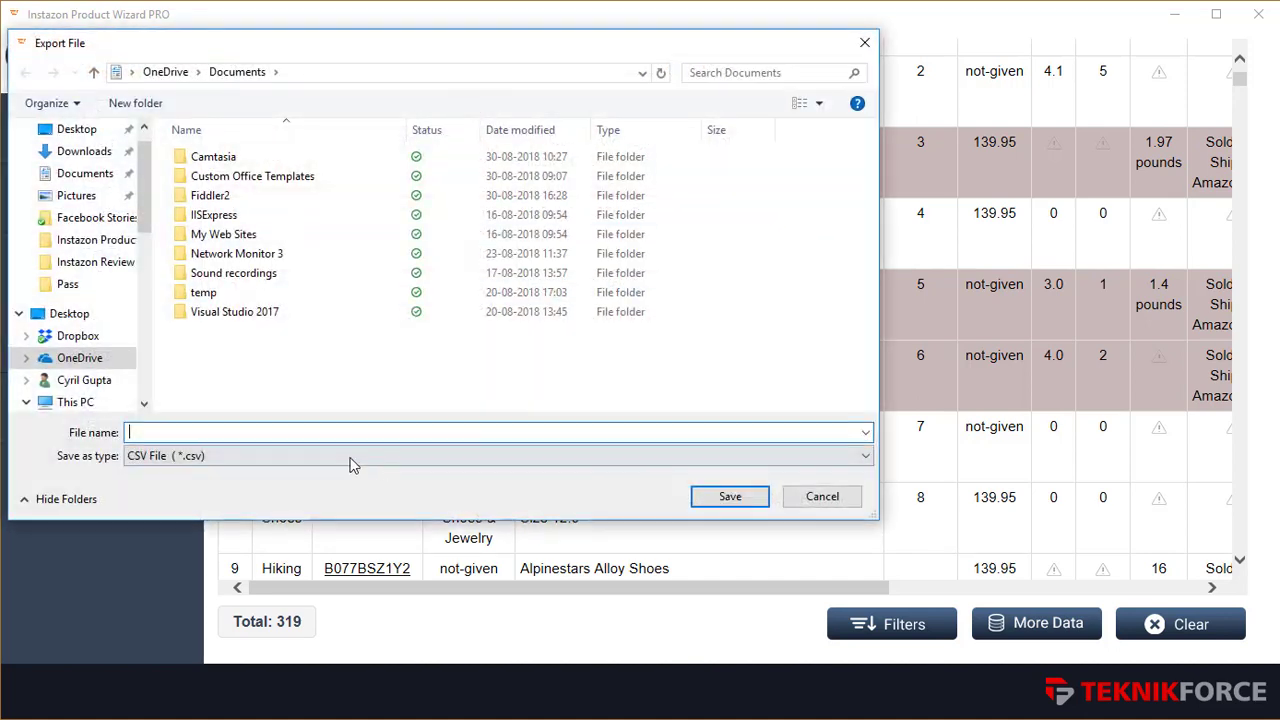
{"action": "left_click", "coordinate": [298, 455]}
{"action": "left_click", "coordinate": [298, 455]}
{"action": "left_click", "coordinate": [69, 313]}
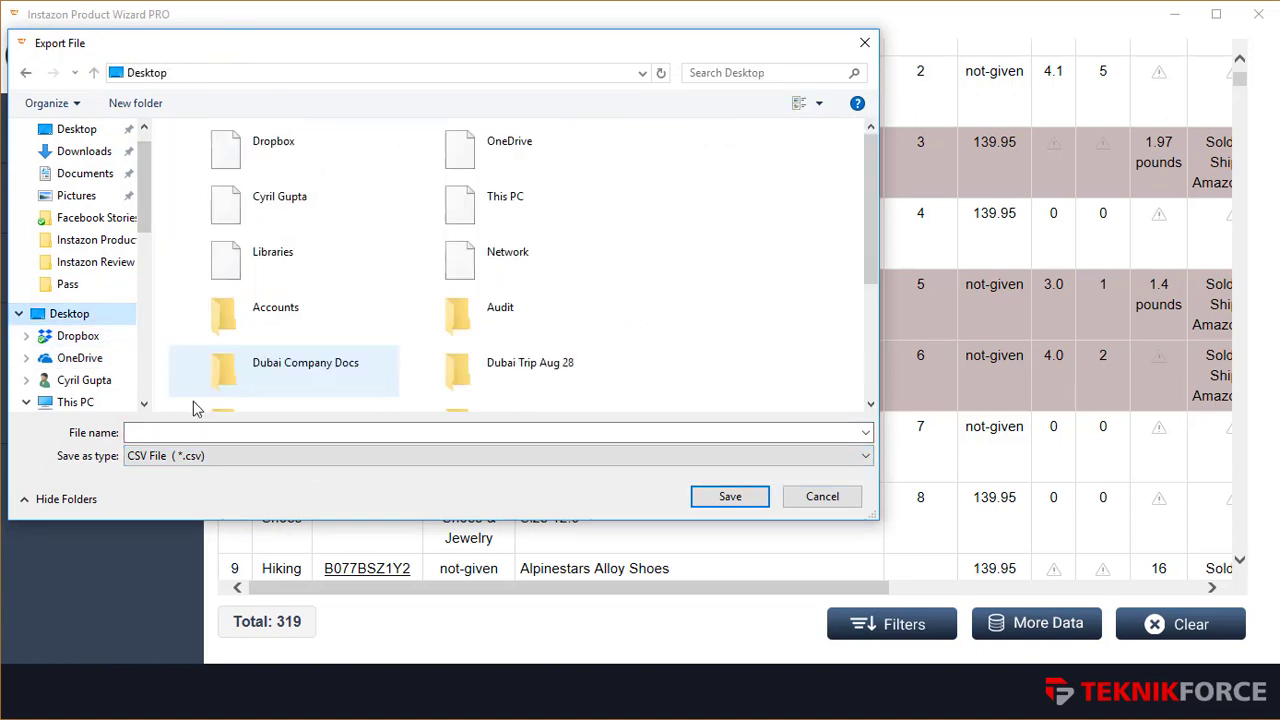
{"action": "left_click", "coordinate": [220, 432]}
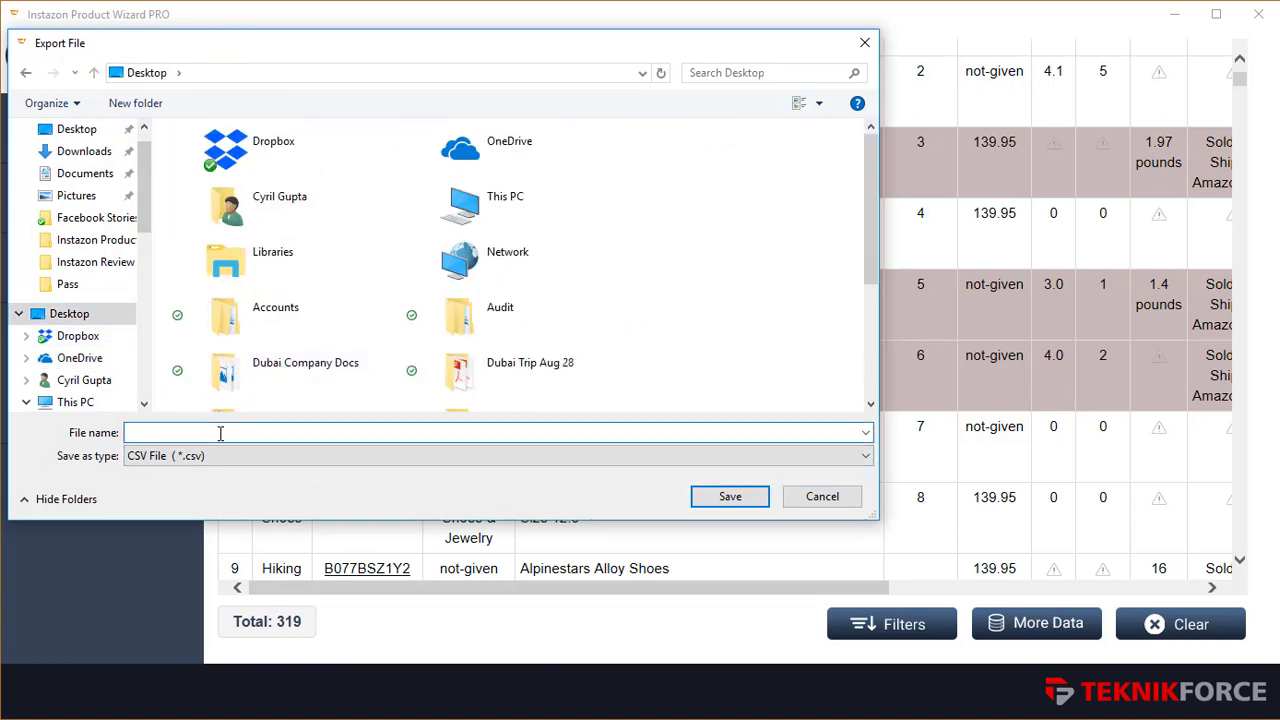
{"action": "type", "text": "test"}
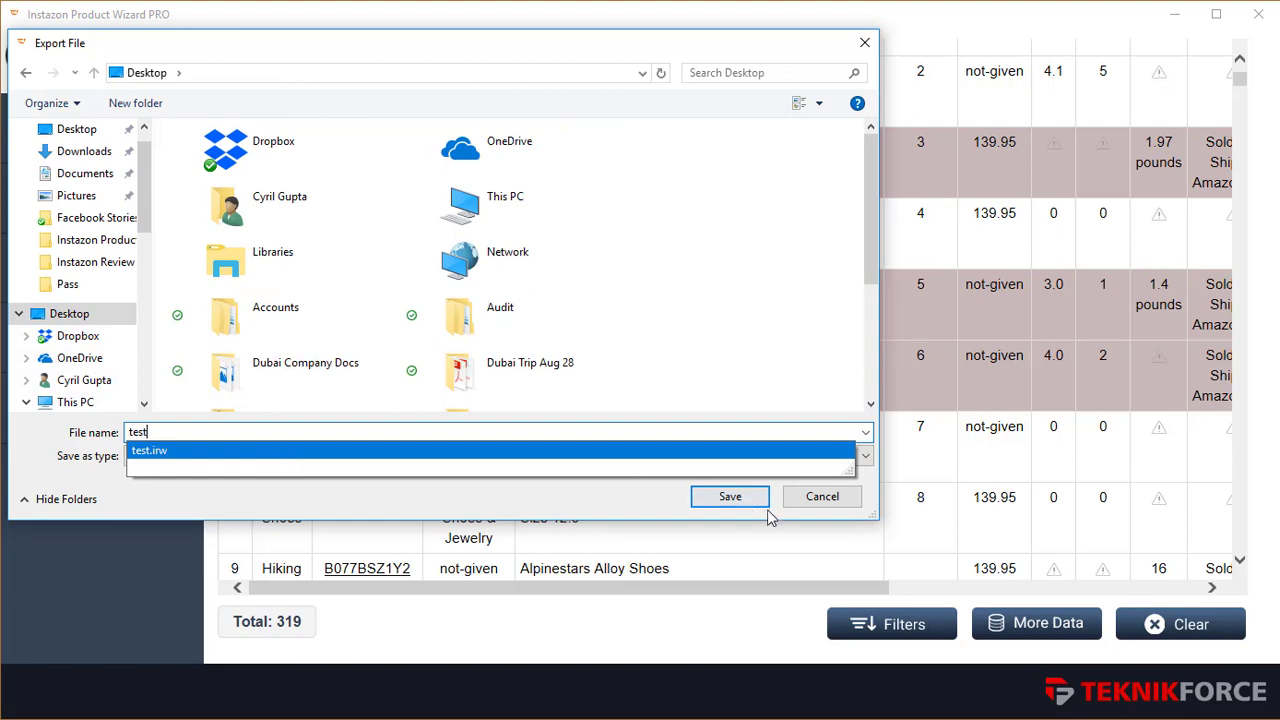
{"action": "left_click", "coordinate": [760, 500]}
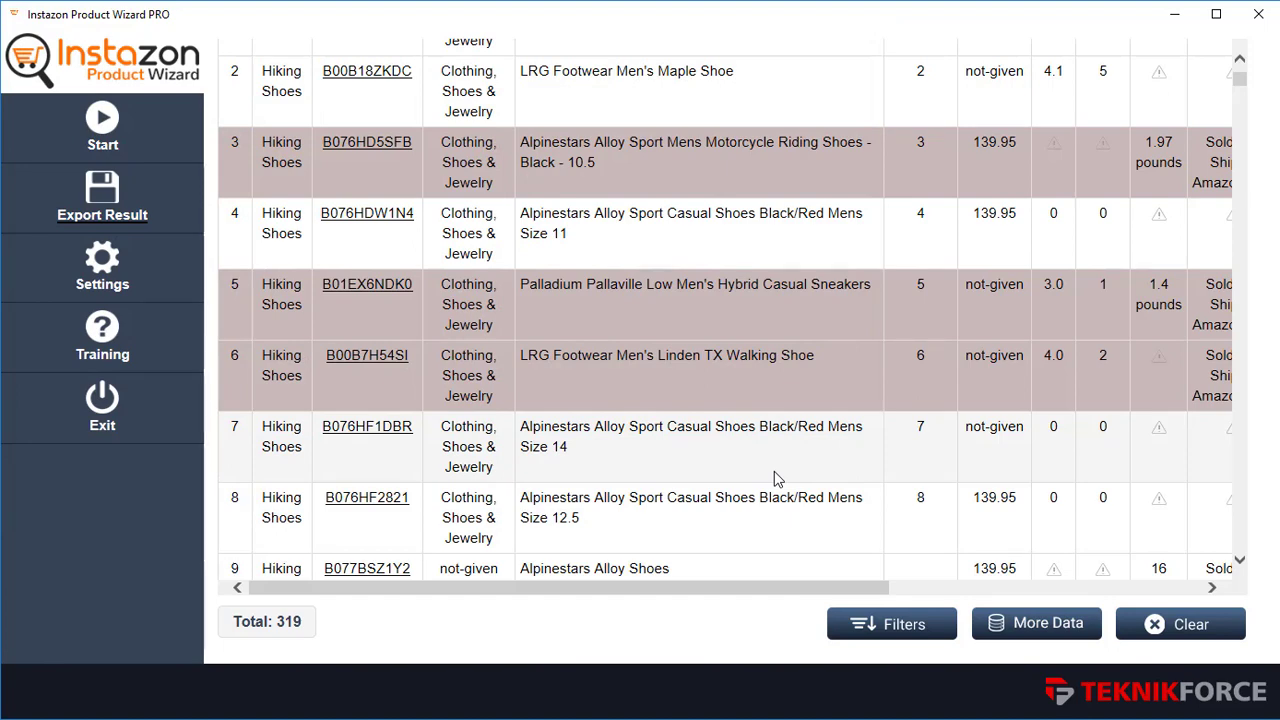
{"action": "scroll", "coordinate": [776, 469], "scroll_direction": "up", "scroll_amount": 1}
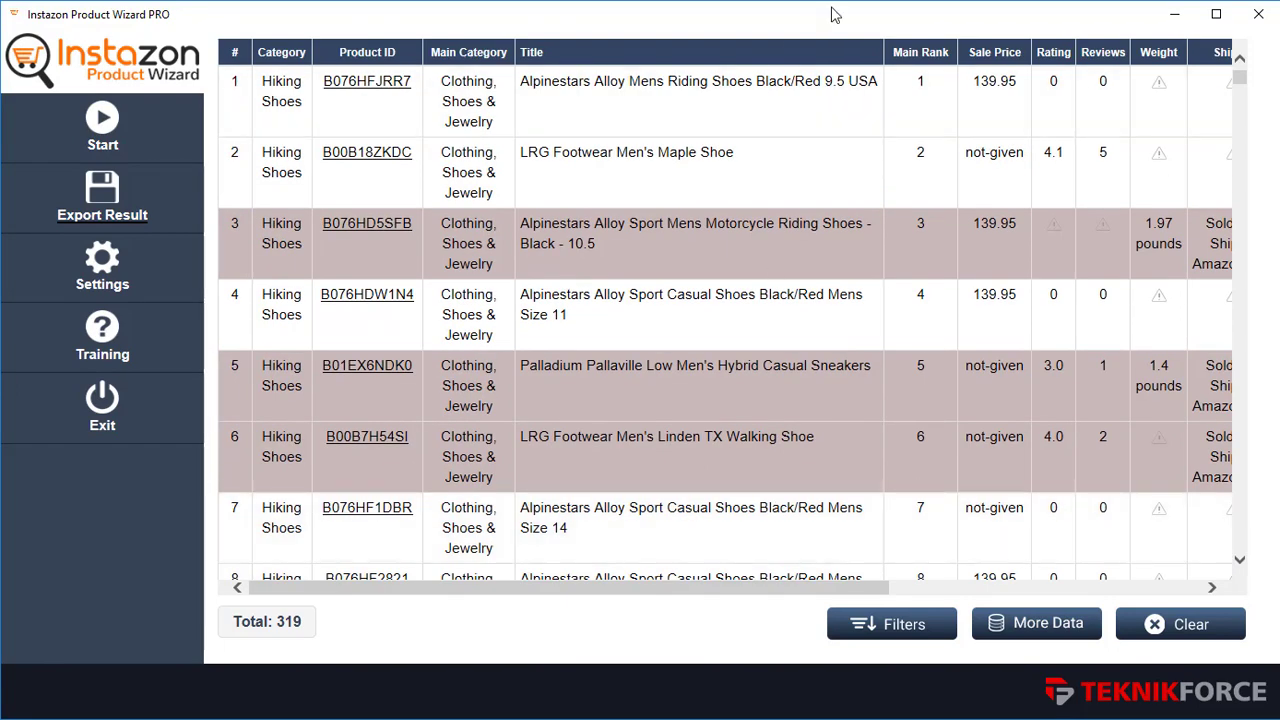